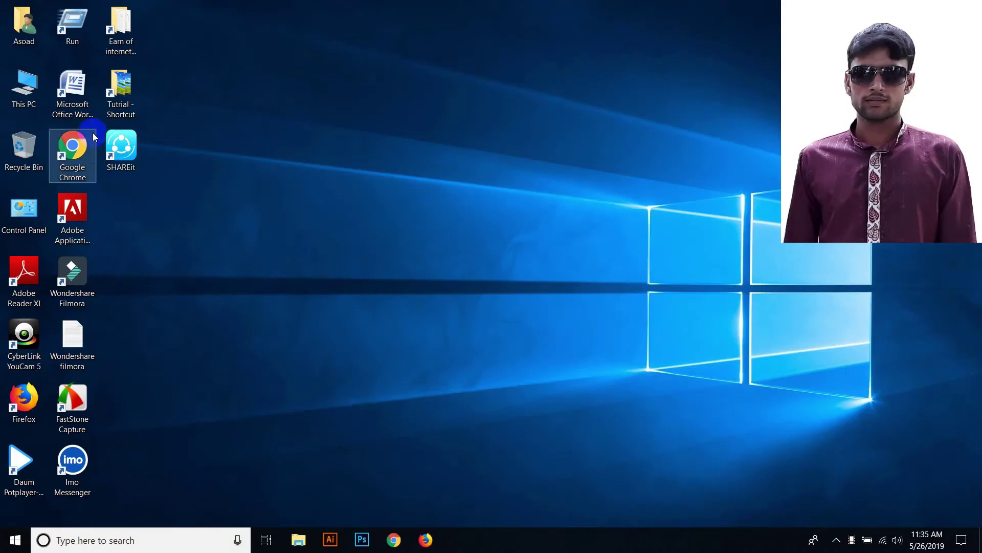
- Launch Microsoft Word from its desktop shortcut to get a blank document
left_click(77, 90)
double_click(77, 91)
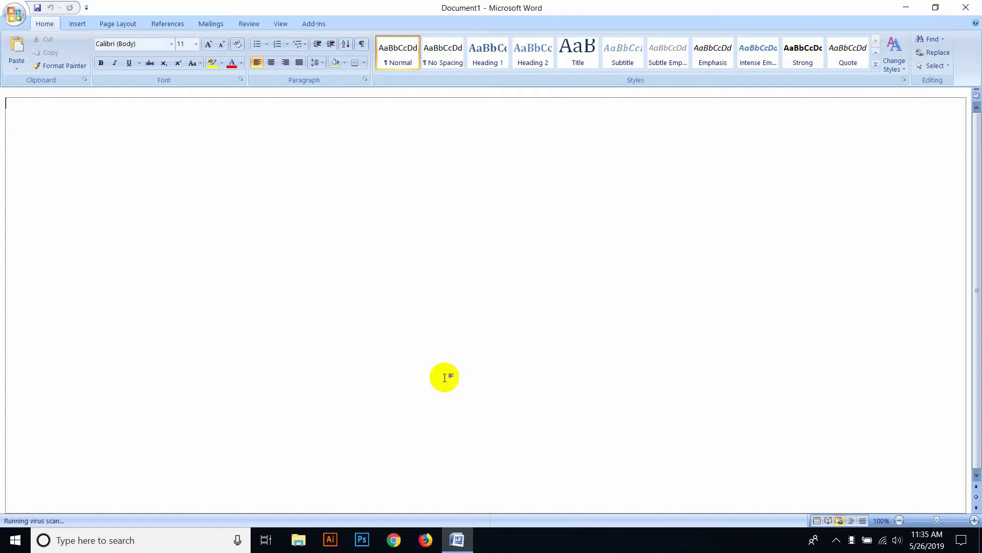
- Insert a Microsoft Equation 3.0 object through Insert > Object
left_click(78, 23)
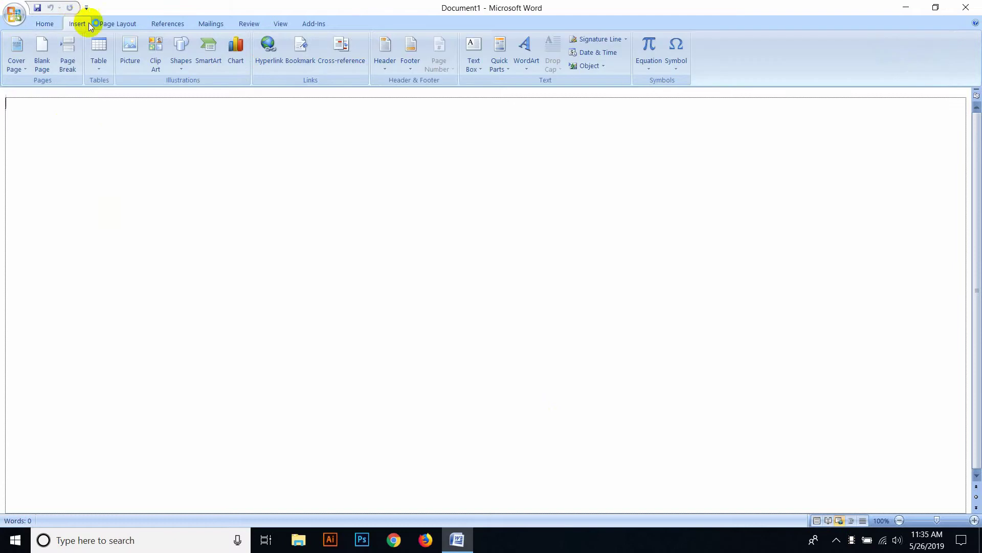
left_click(587, 67)
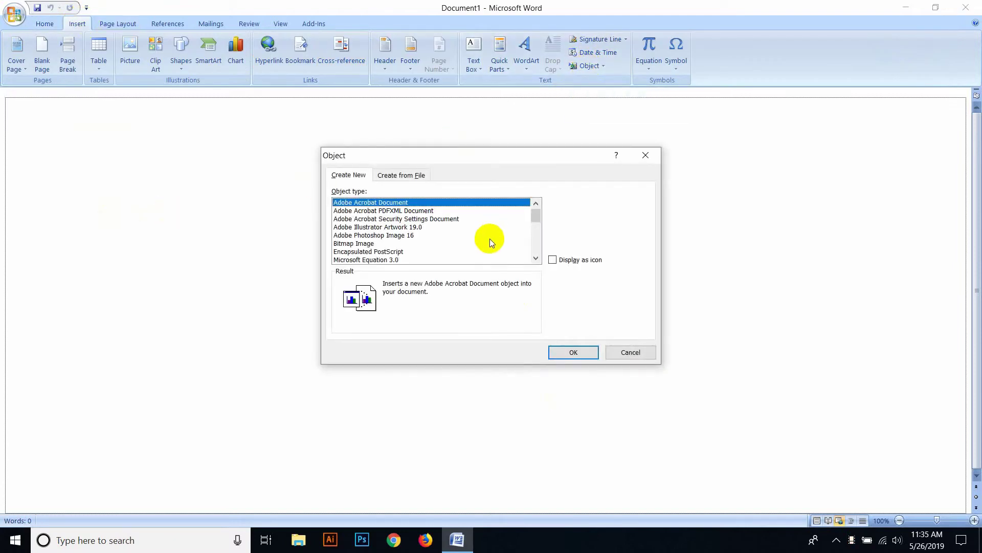
left_click(380, 259)
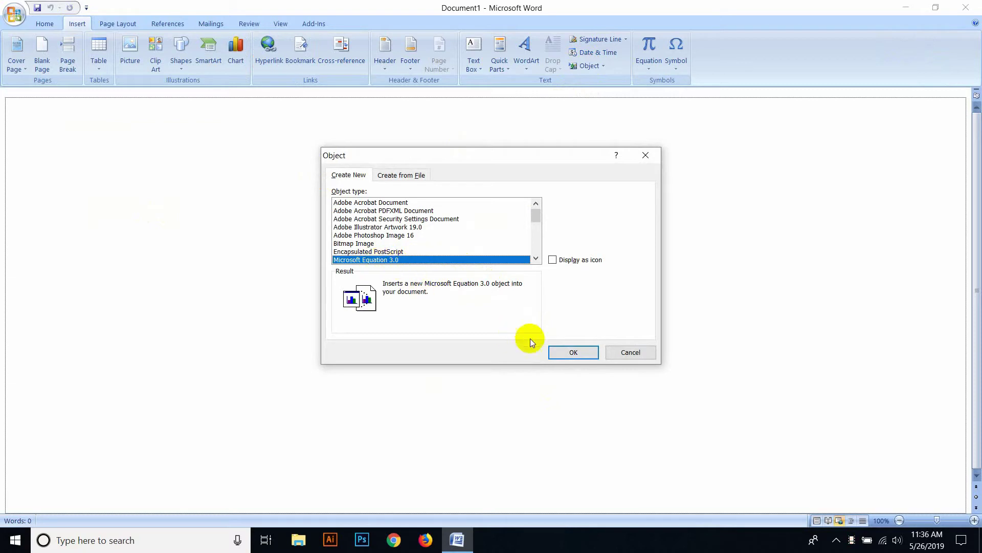
left_click(567, 351)
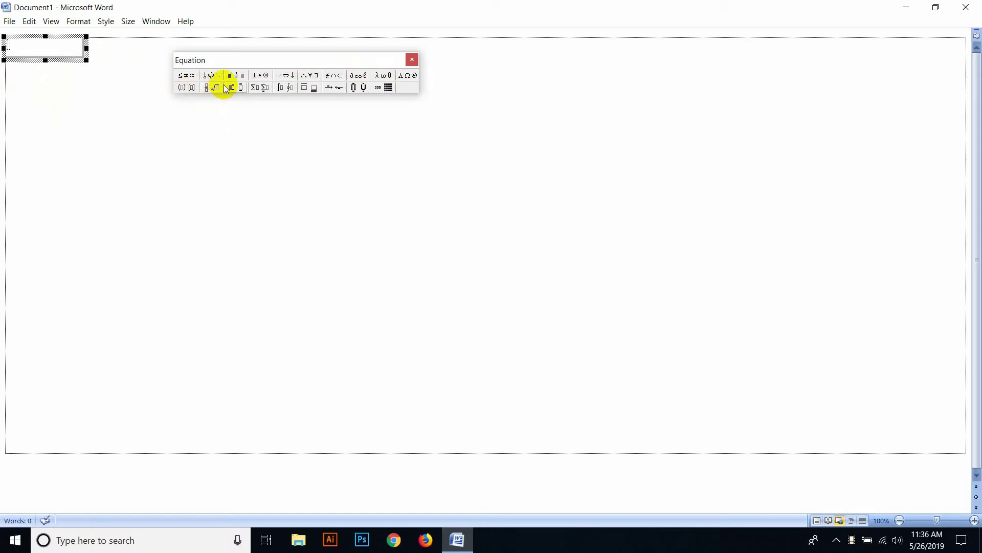
- Insert a parentheses template and type a+b inside it
left_click(197, 80)
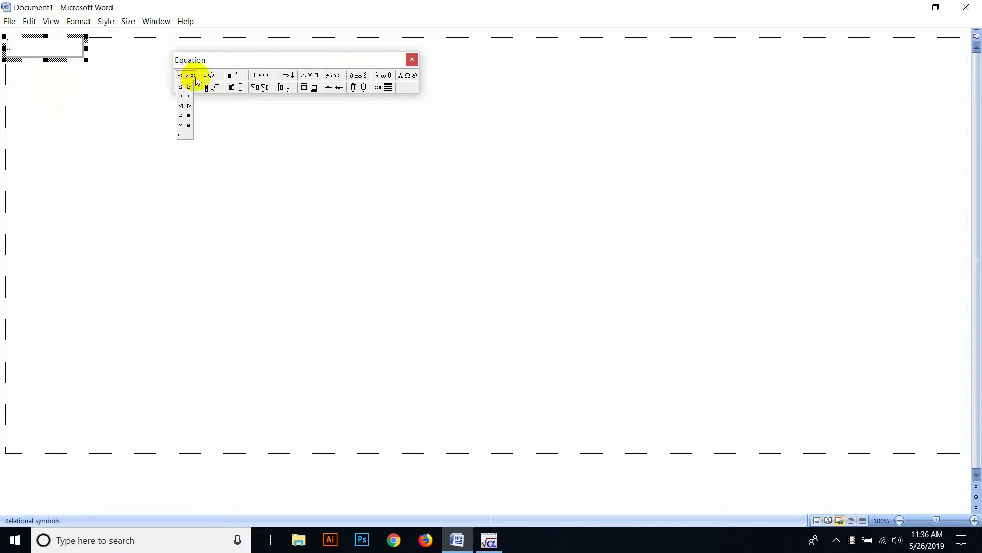
mouse_move(340, 82)
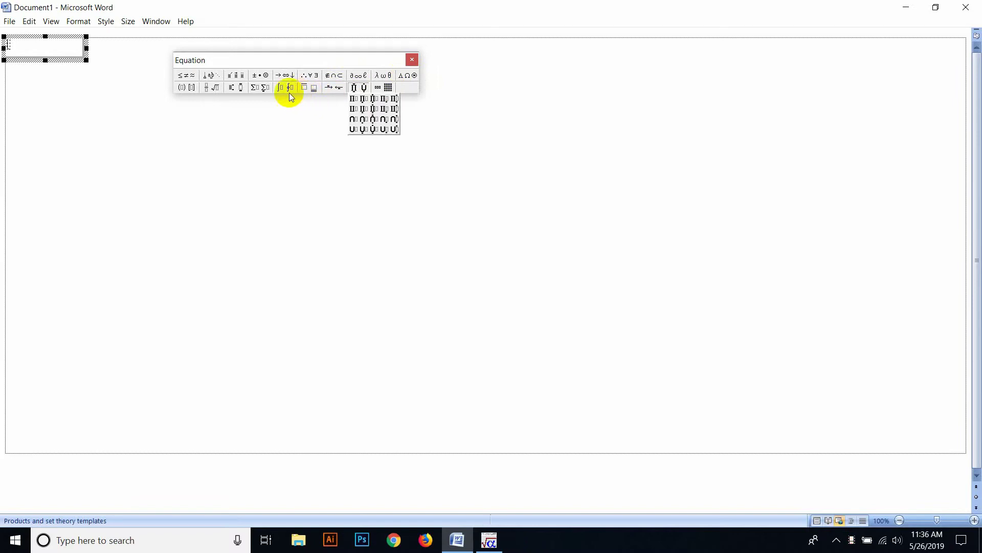
mouse_move(224, 91)
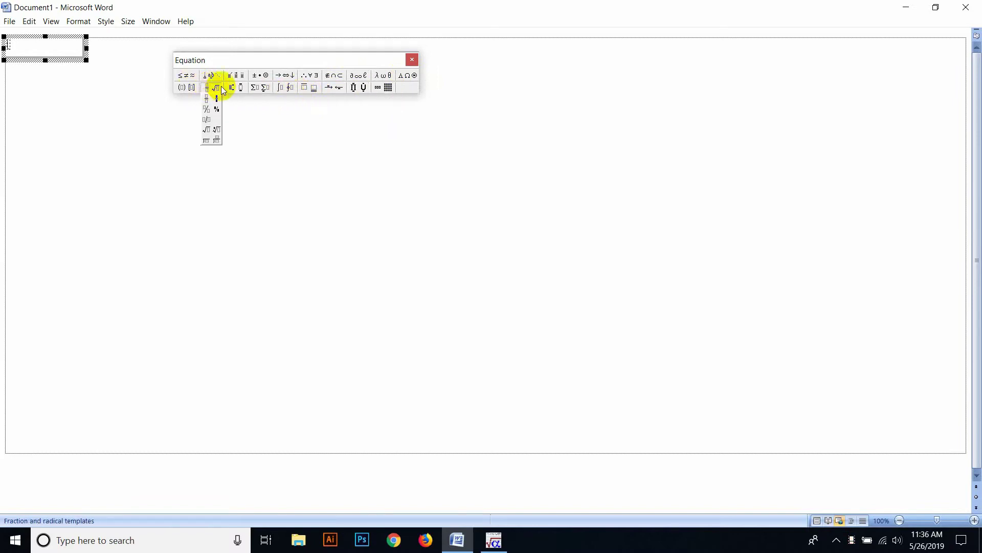
mouse_move(185, 92)
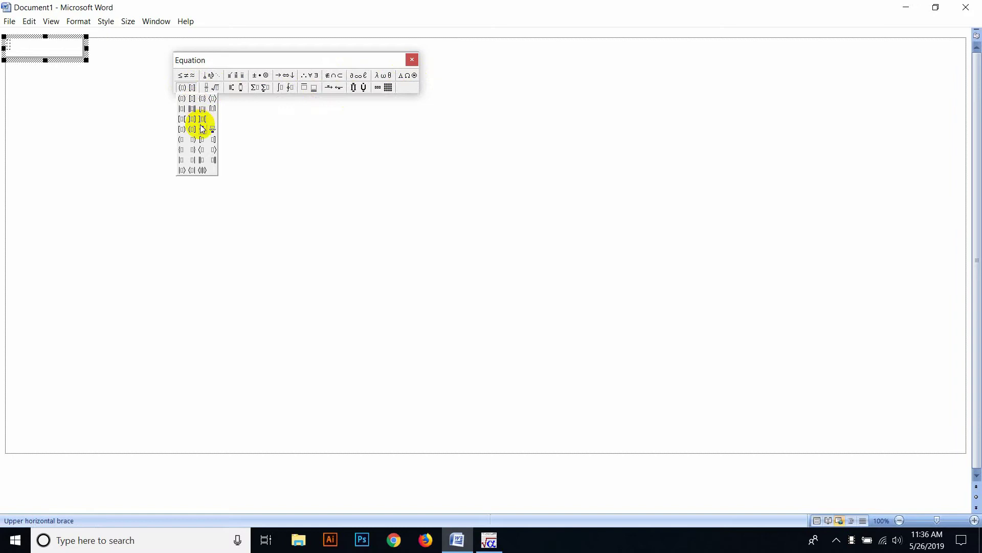
left_click(182, 101)
type("a")
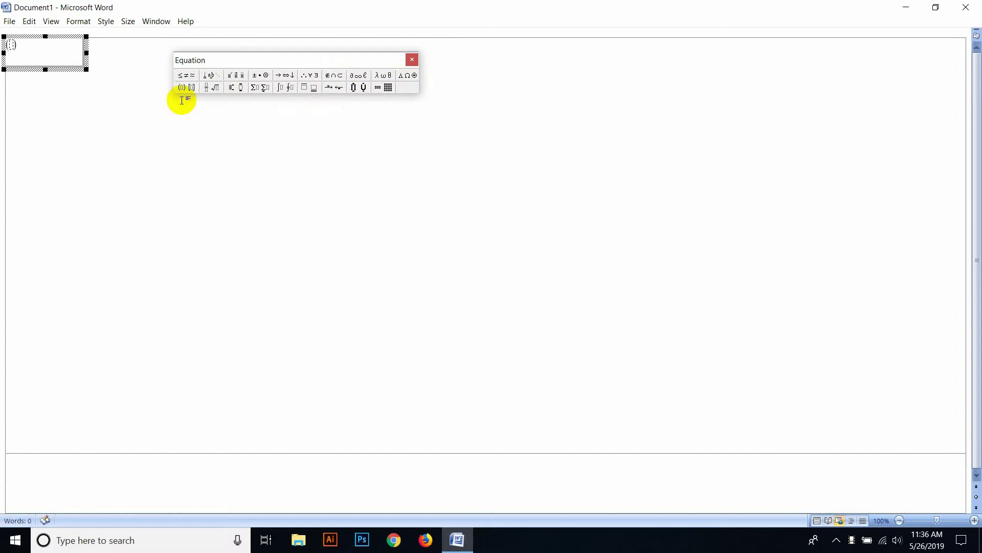
type("+b")
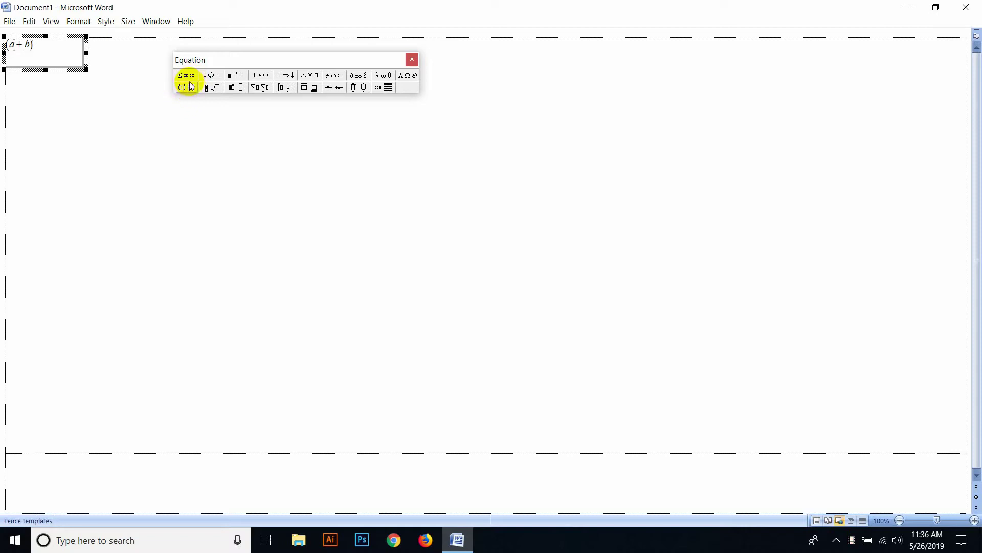
left_click(232, 88)
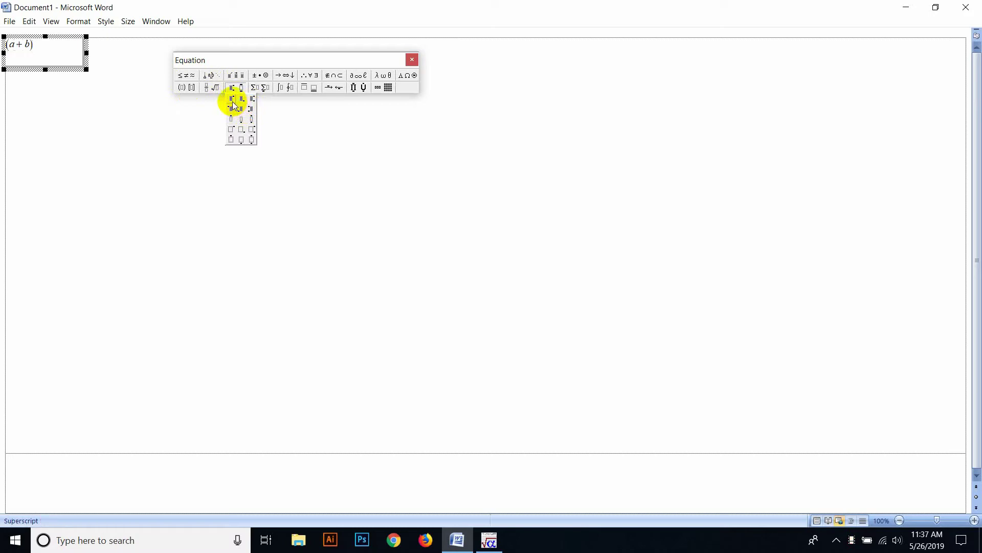
- Write (a+b)² = a² + 2ab + b² with superscript templates, then start a new line
left_click(233, 101)
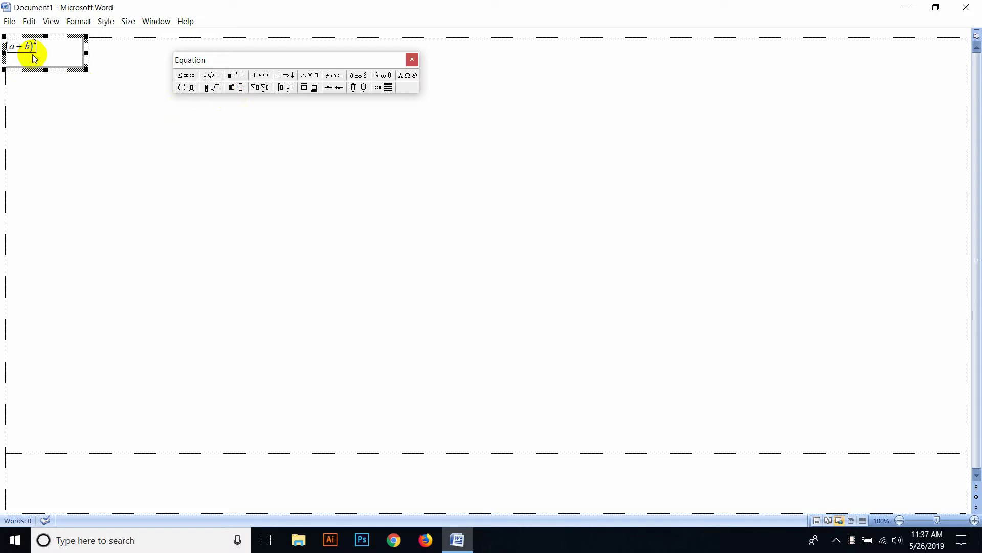
key("Tab")
type("= ")
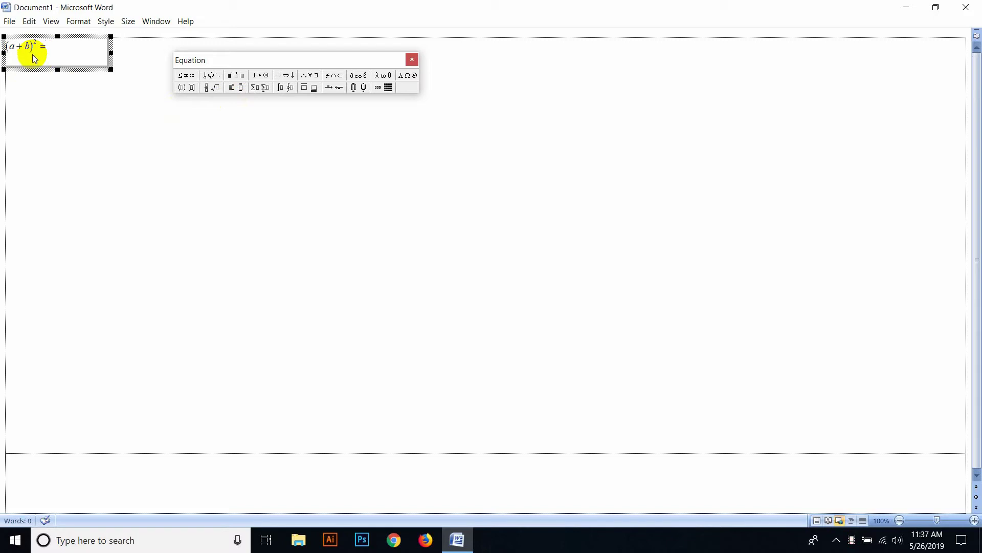
type("a")
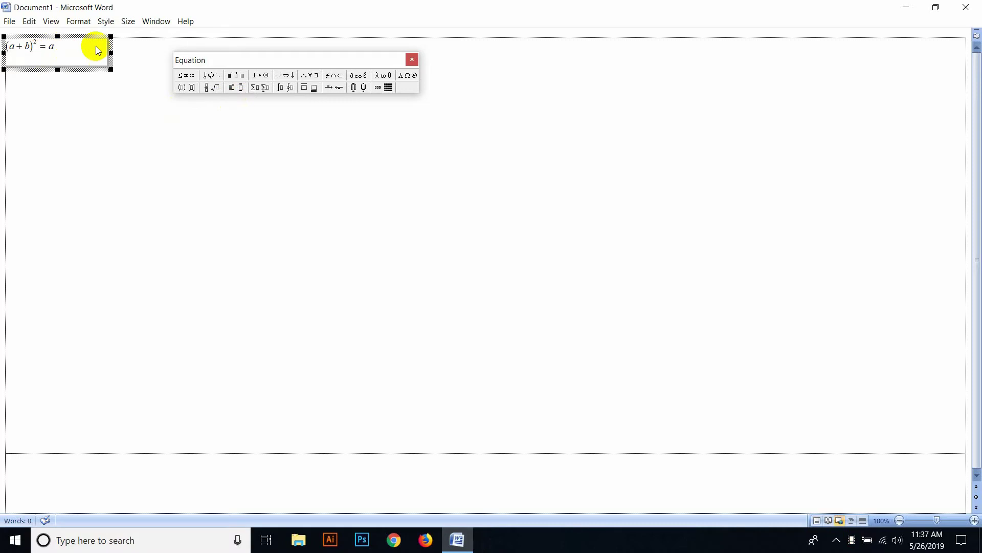
left_click(230, 88)
left_click(232, 98)
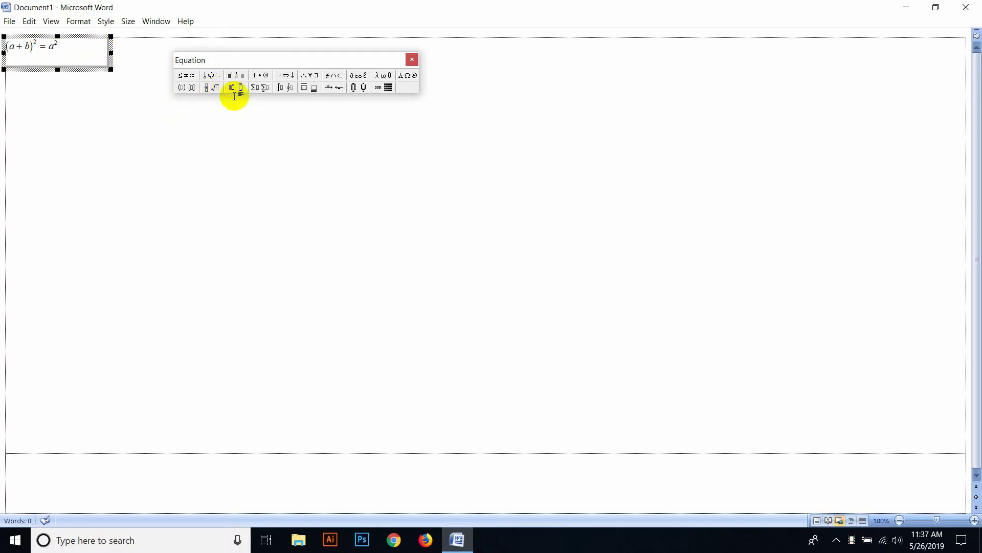
type("2")
key("Tab")
type("+ 2ab ")
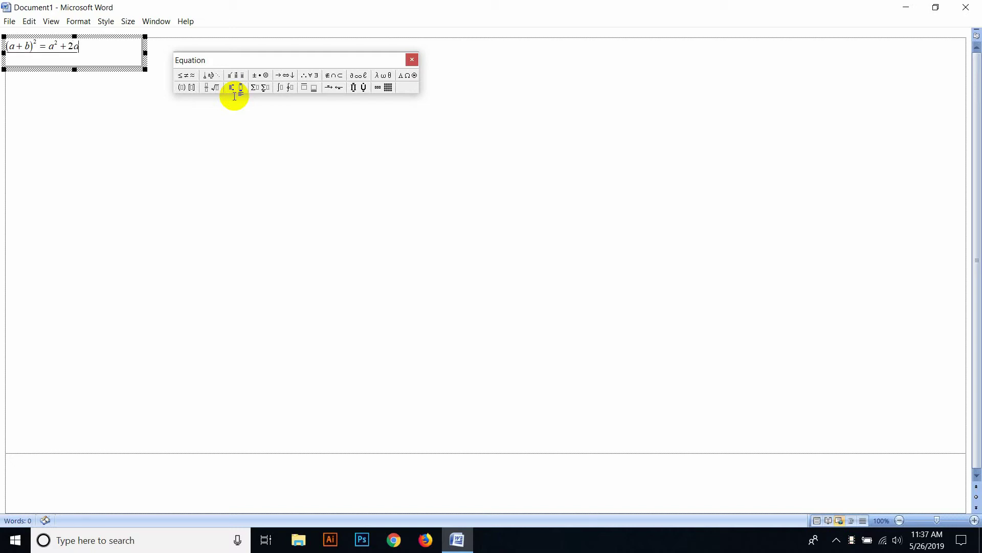
type("+ b")
left_click(233, 88)
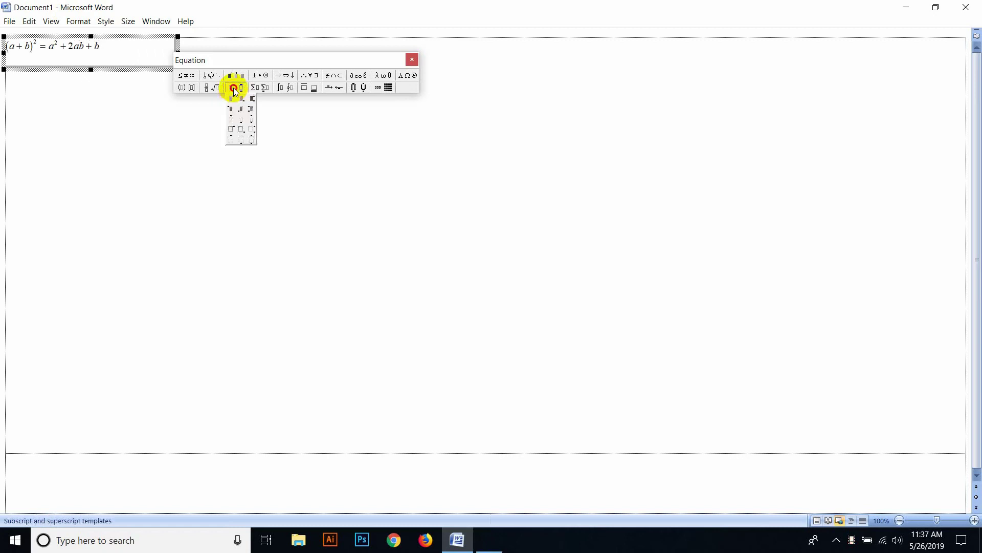
left_click(232, 98)
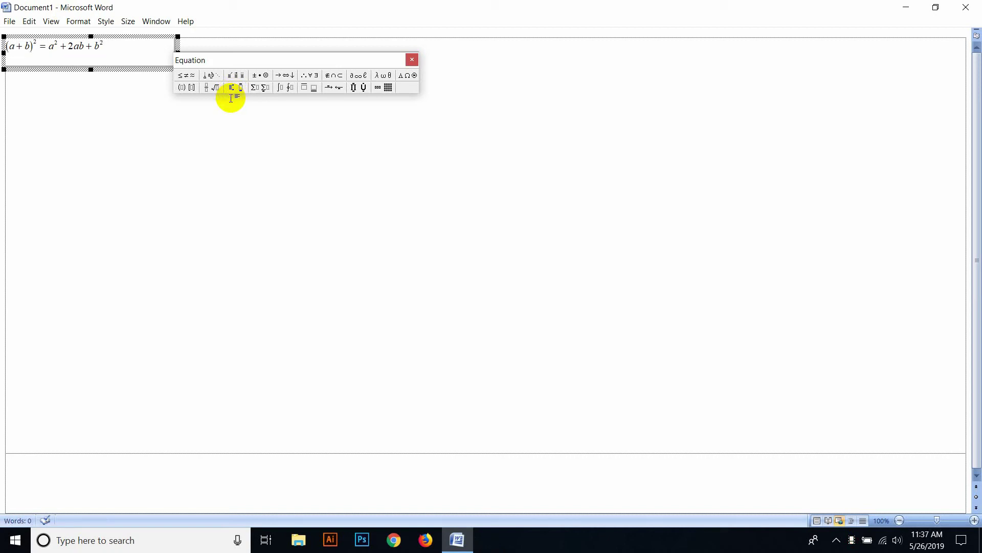
key("Return")
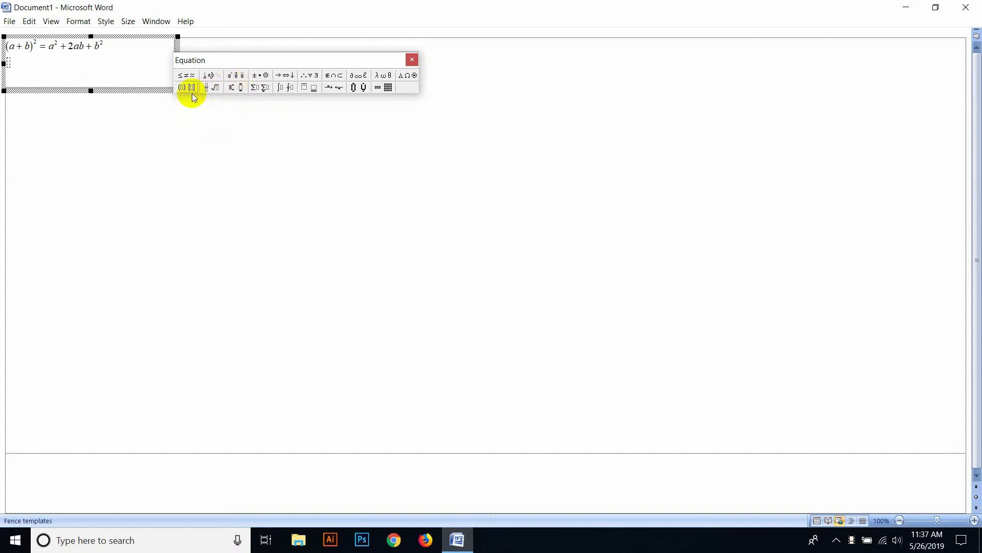
- Insert a square root on the second line and complete √4 = 2, fixing stray typed characters
left_click(207, 90)
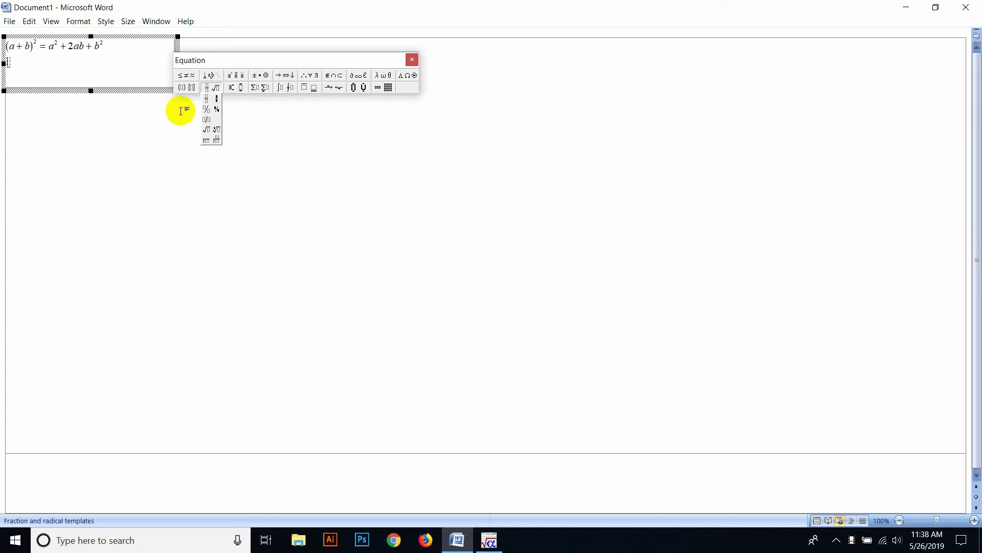
left_click(207, 130)
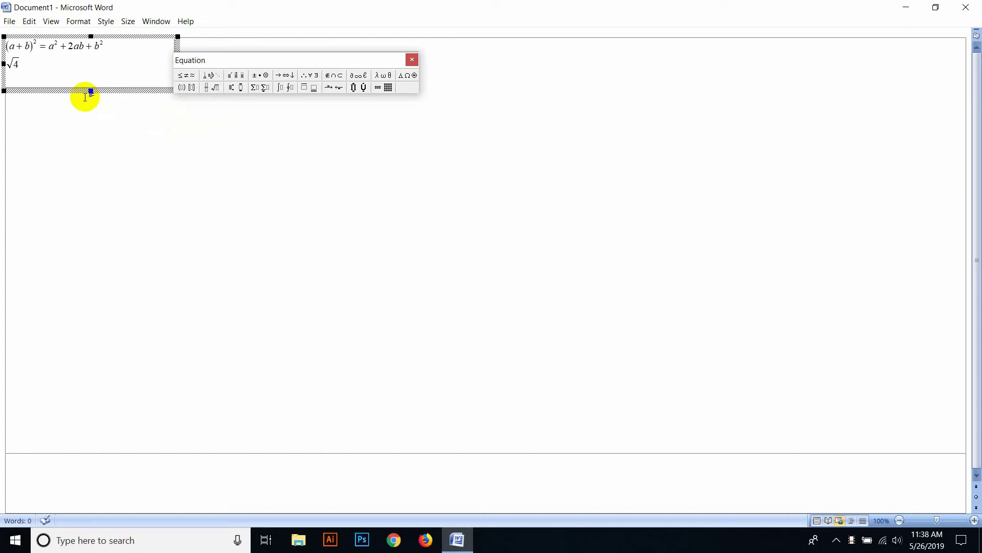
type("ghmfgjm")
key("BackSpace")
key("BackSpace")
key("BackSpace")
key("BackSpace")
key("BackSpace")
key("BackSpace")
key("BackSpace")
type("2,")
left_click(105, 21)
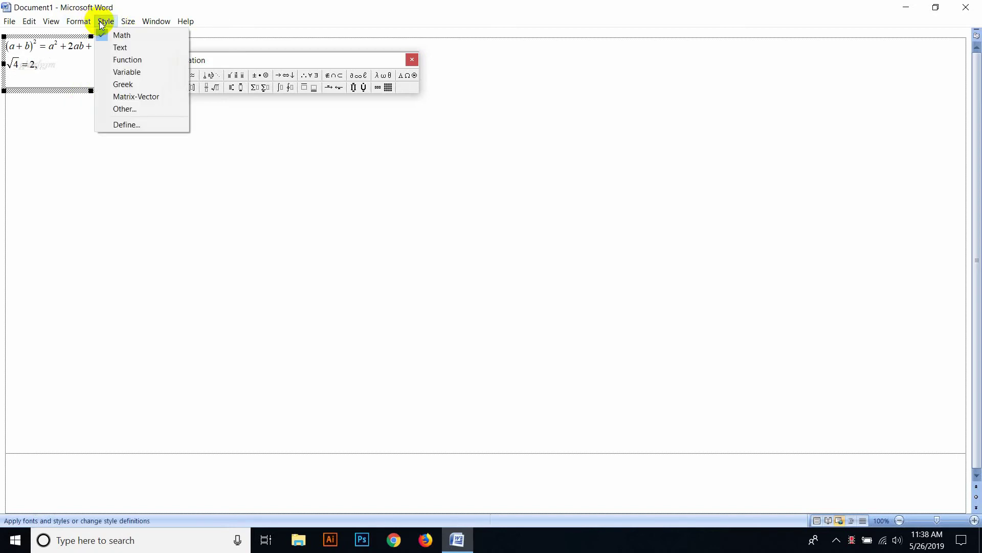
- Switch the equation to Text style, view the Other font style settings, and cancel unchanged
left_click(122, 48)
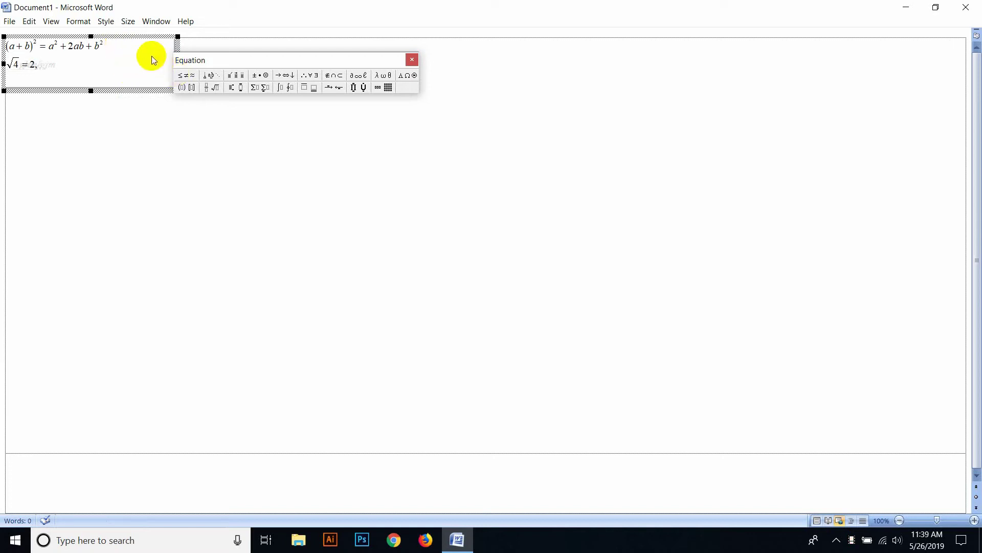
left_click(106, 22)
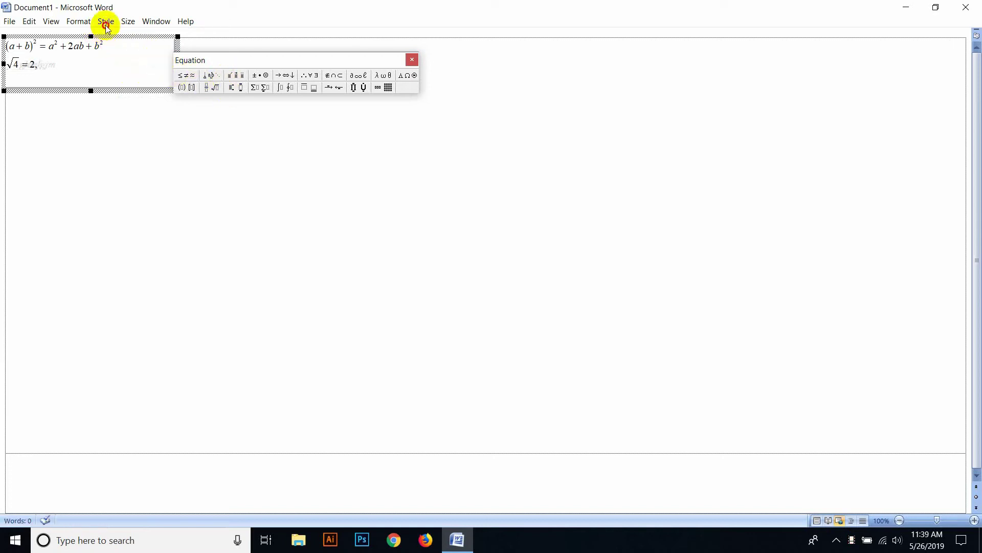
left_click(135, 108)
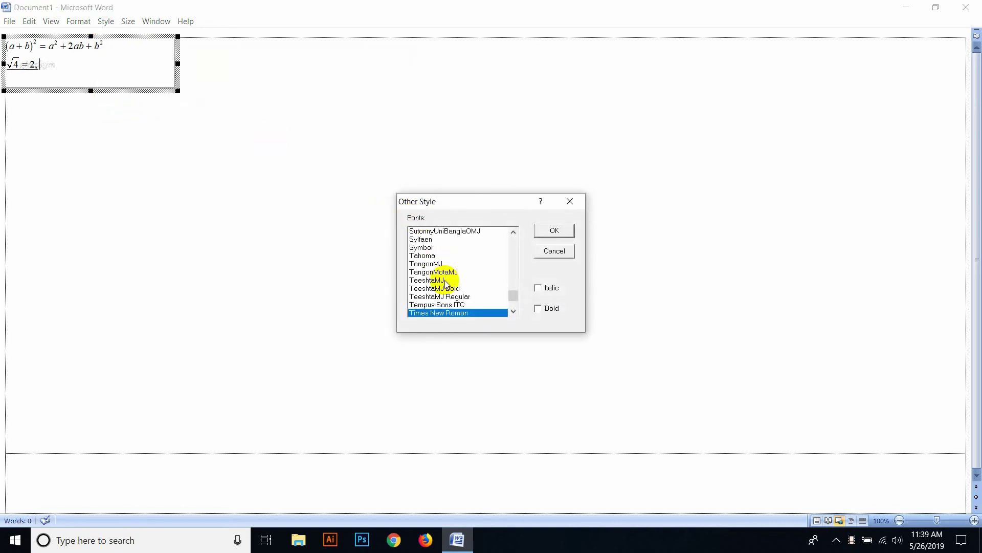
left_click(555, 252)
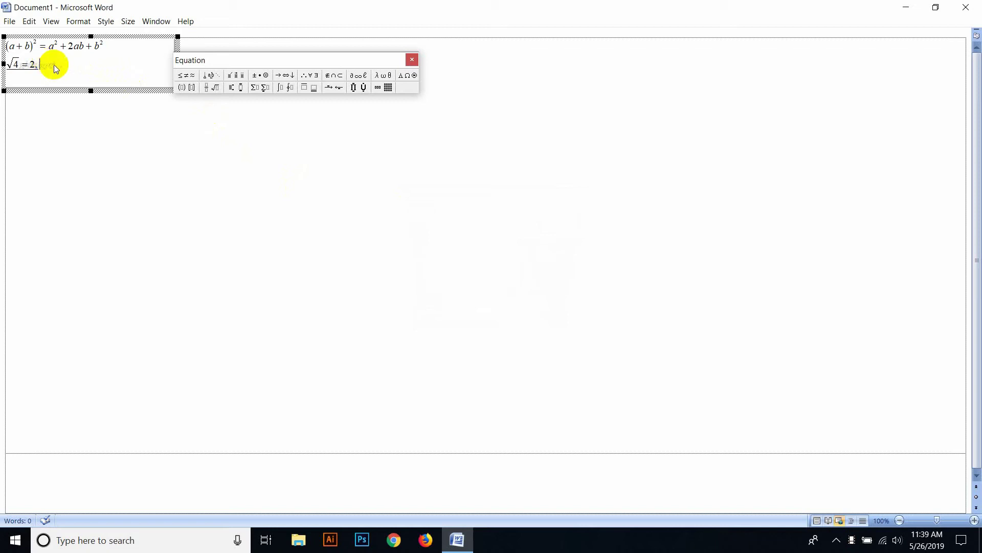
- Add the cube root ∛−8 after '2,' and start a new line
left_click(215, 88)
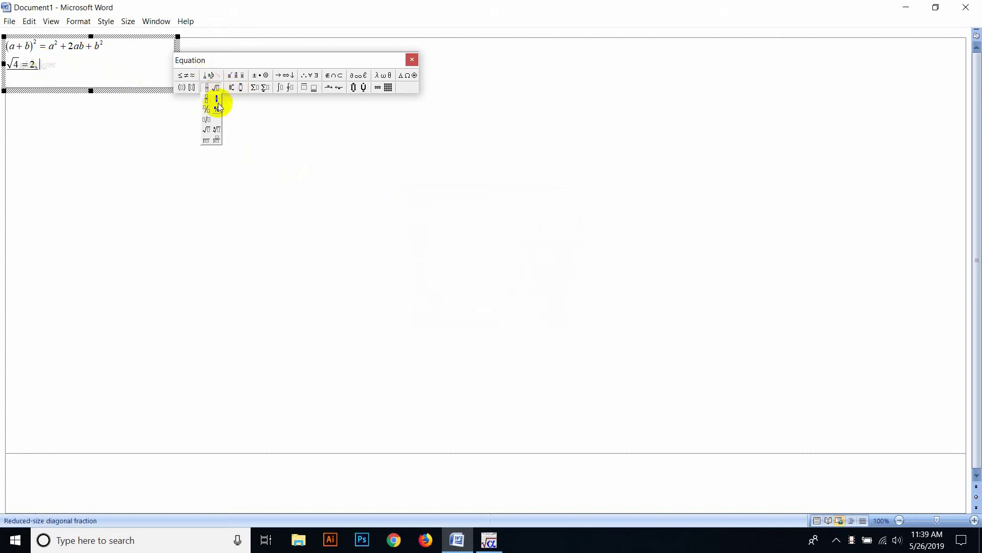
left_click(217, 131)
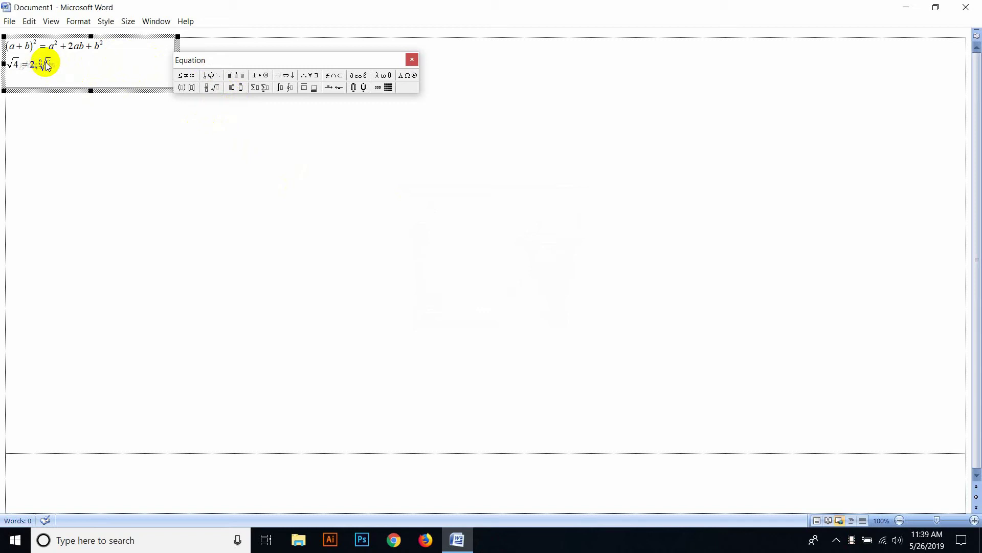
type("-8")
left_click(62, 69)
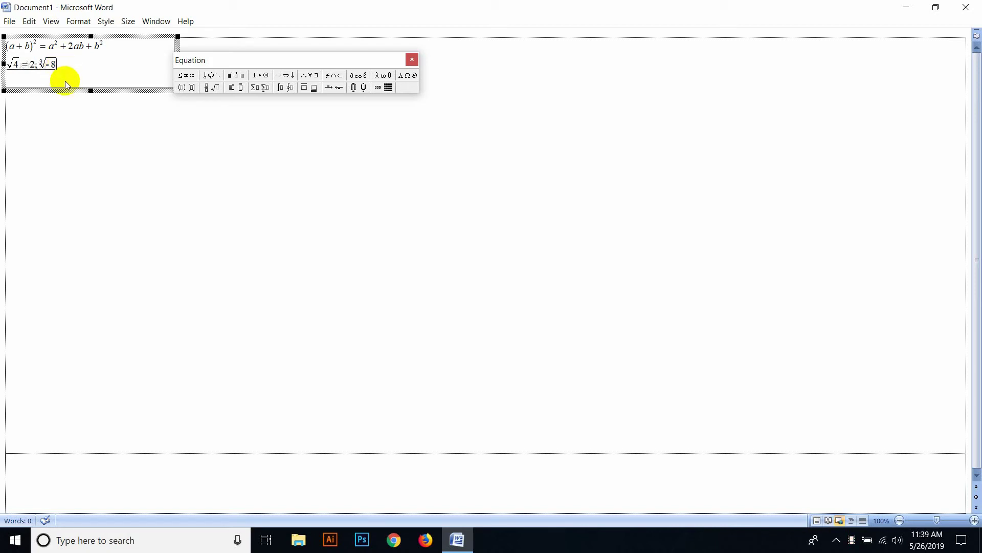
key("Return")
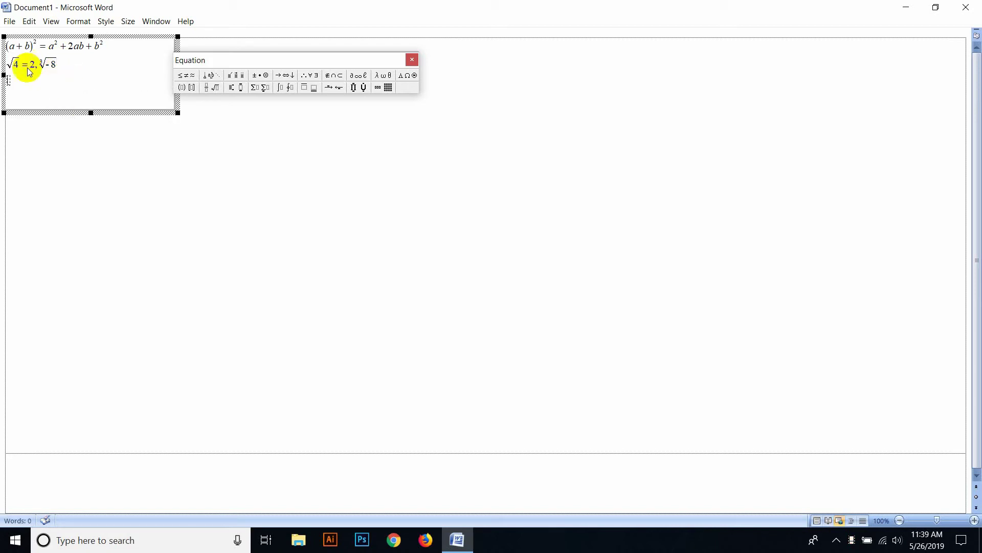
- Exit the editor, drag the equation's corner handle to enlarge it, and reopen it for editing
left_click(109, 166)
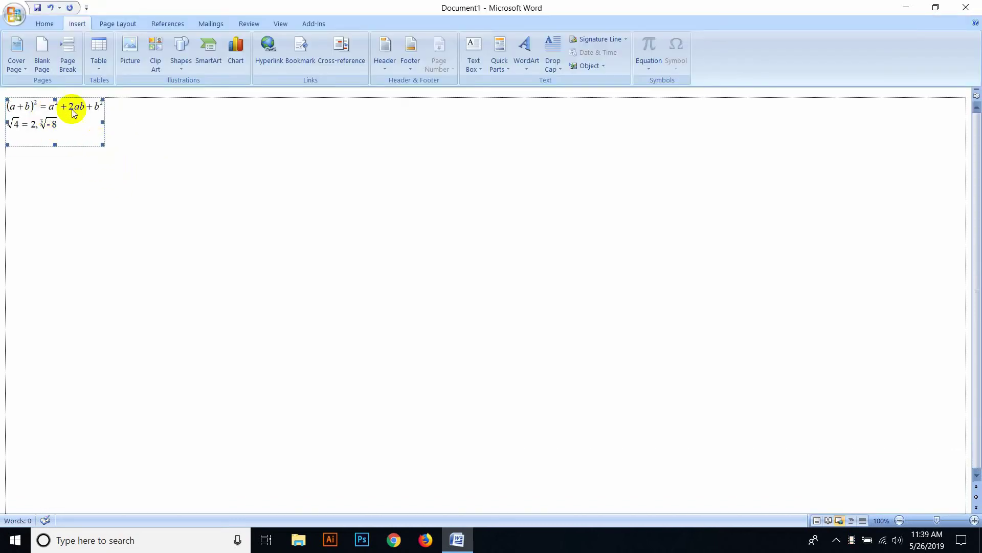
left_click_drag(103, 145, 151, 173)
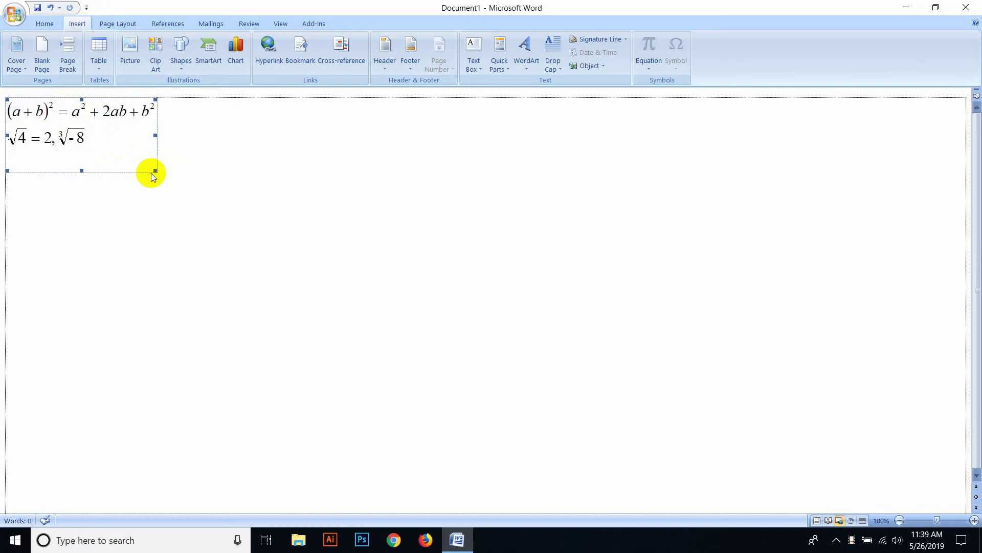
double_click(72, 152)
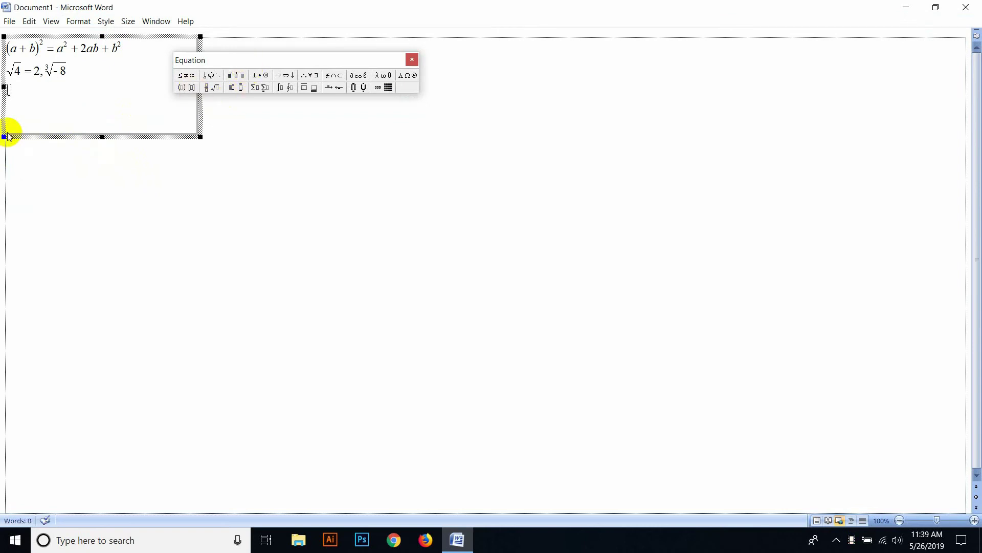
- Build the parenthesized fraction pᵃ/qᵇ on the third line
left_click(211, 88)
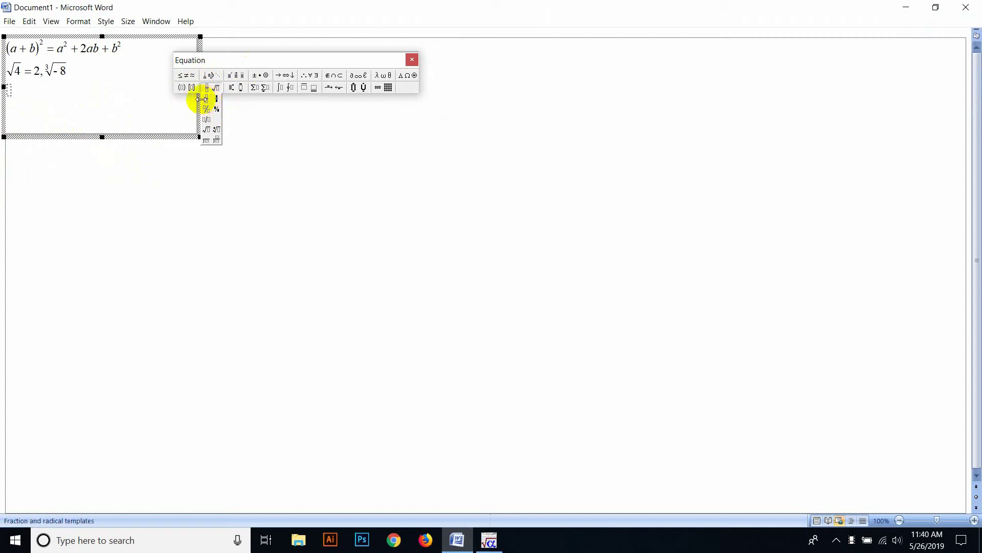
left_click(183, 99)
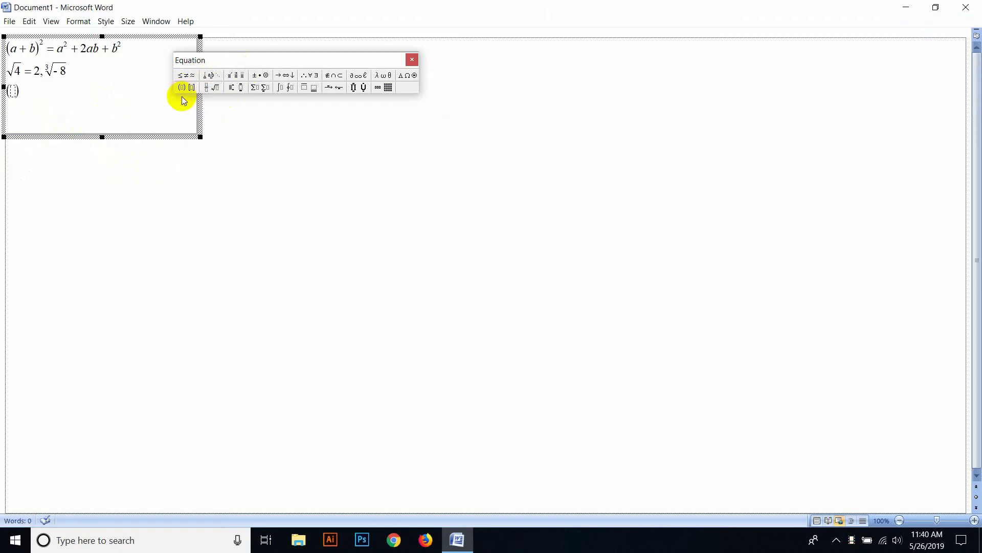
left_click(210, 87)
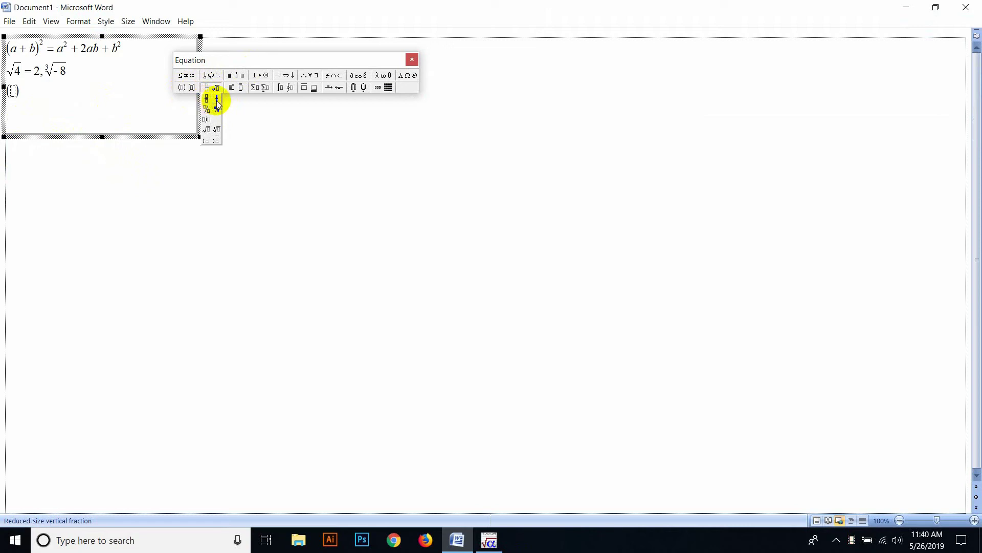
left_click(206, 99)
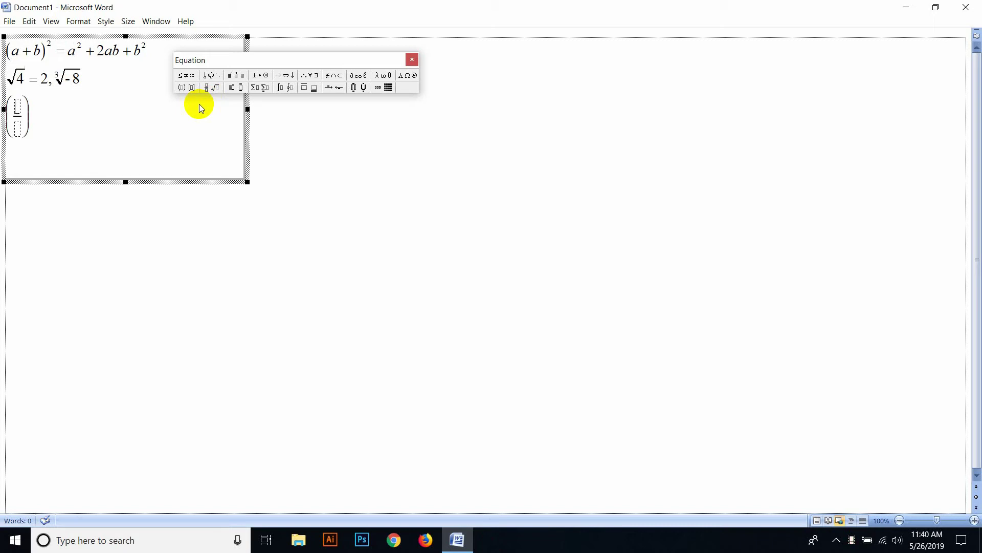
type("p")
left_click(238, 90)
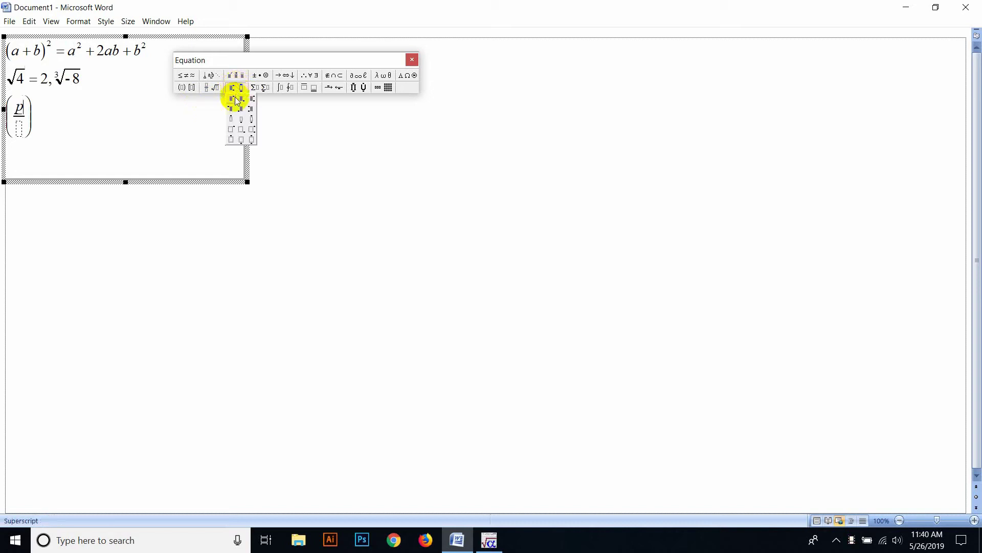
left_click(234, 101)
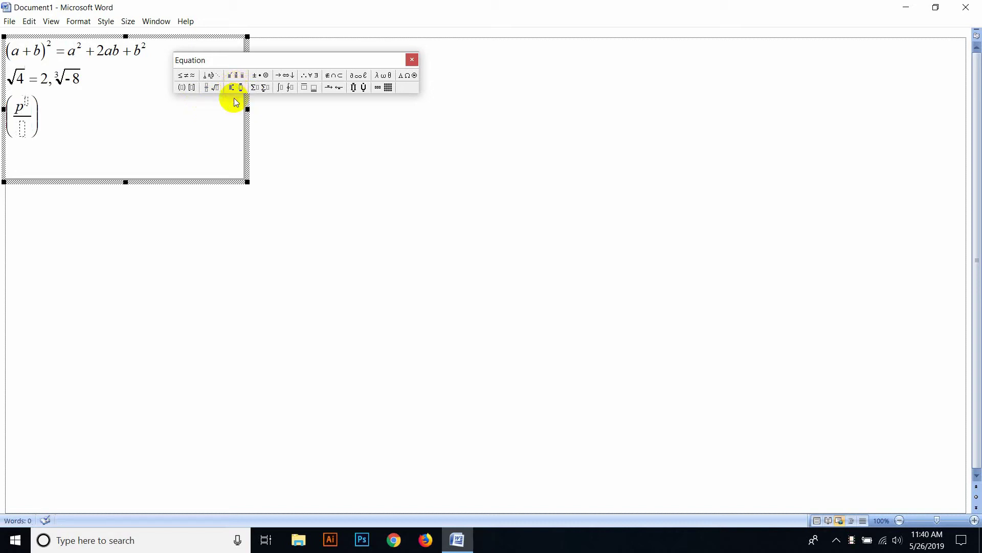
type("a")
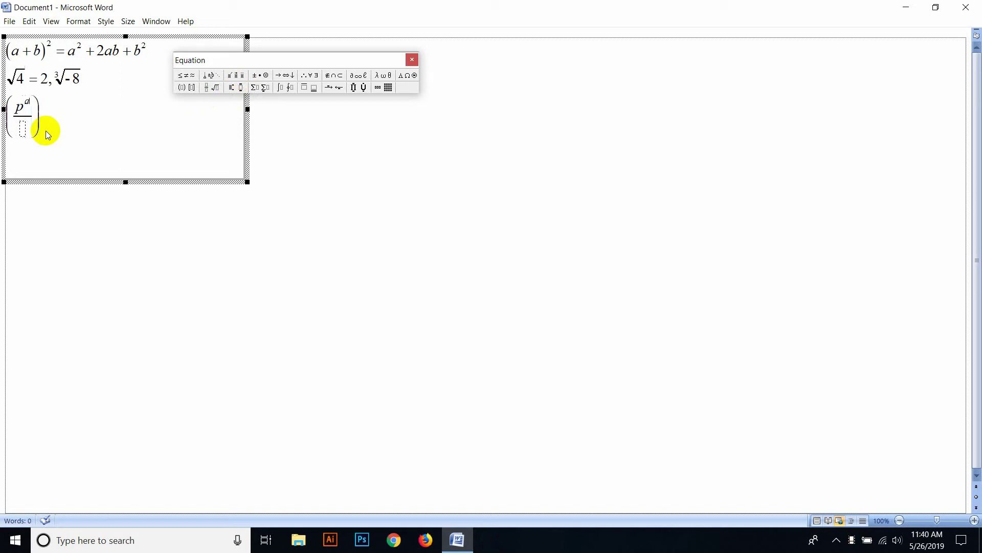
left_click(23, 129)
type("q")
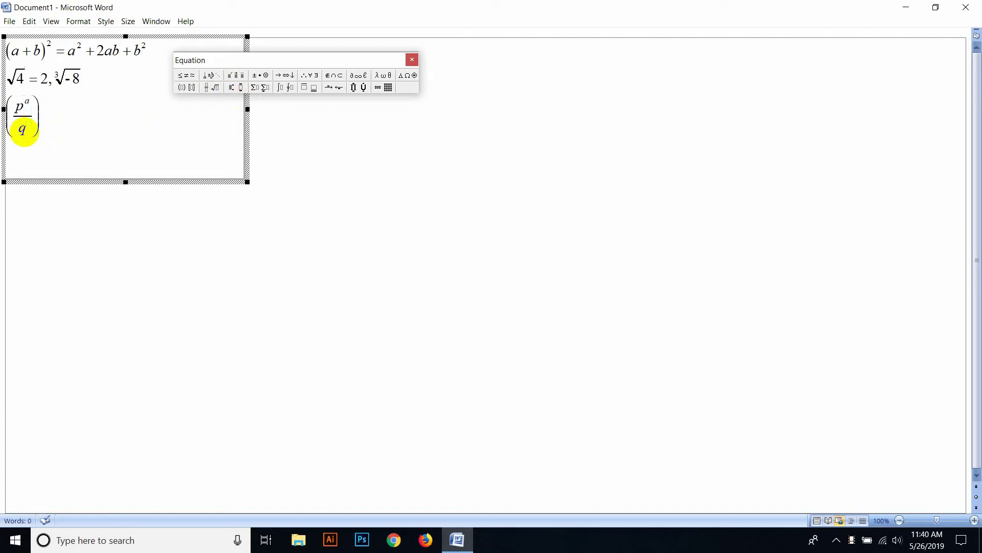
left_click(216, 89)
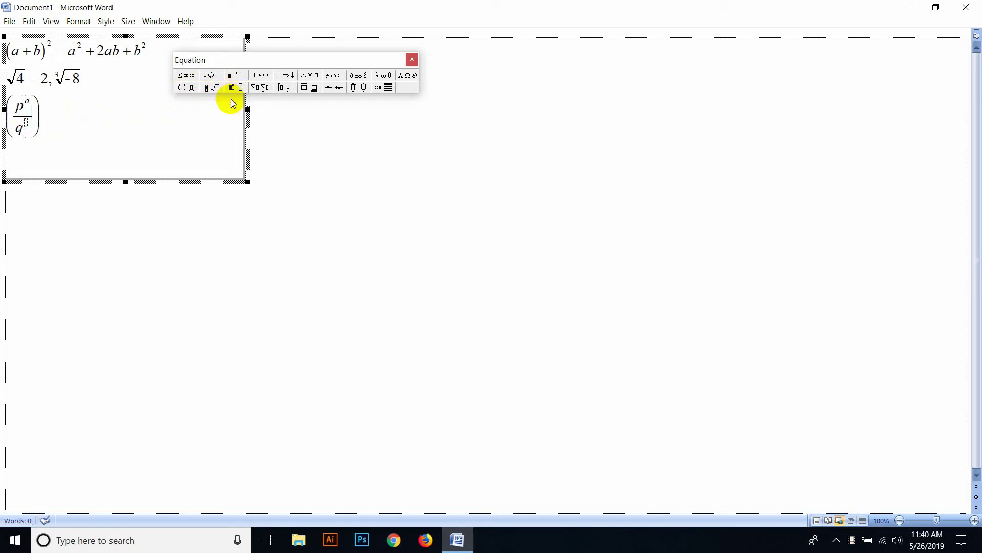
type("b")
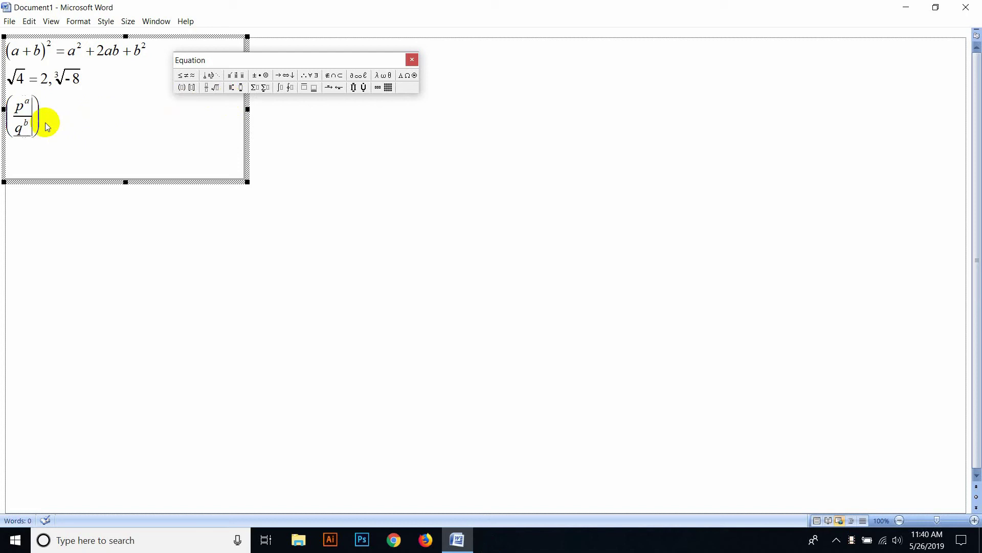
left_click(28, 115)
- Raise the bracket to the power a²+ab+b² and add a multiplication sign after it
left_click(239, 92)
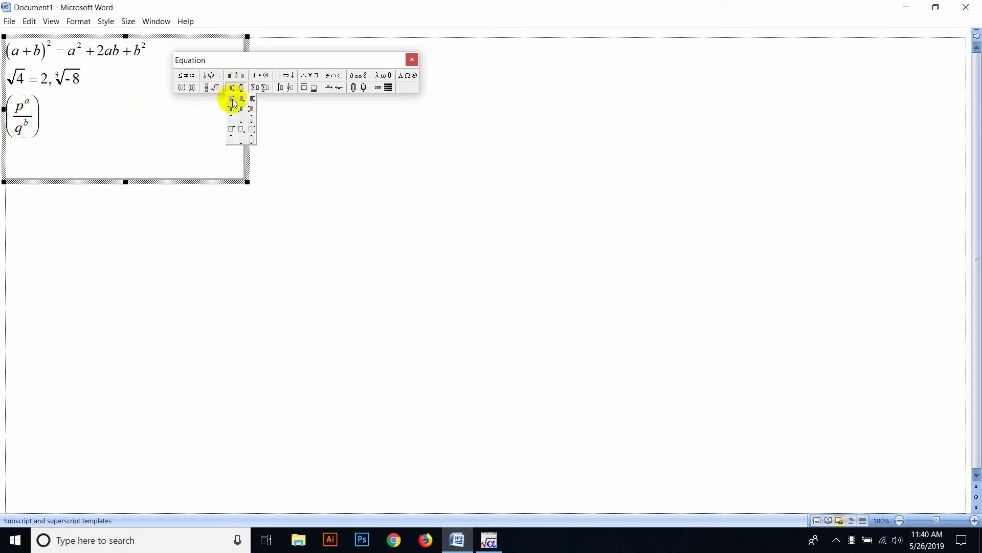
left_click(230, 99)
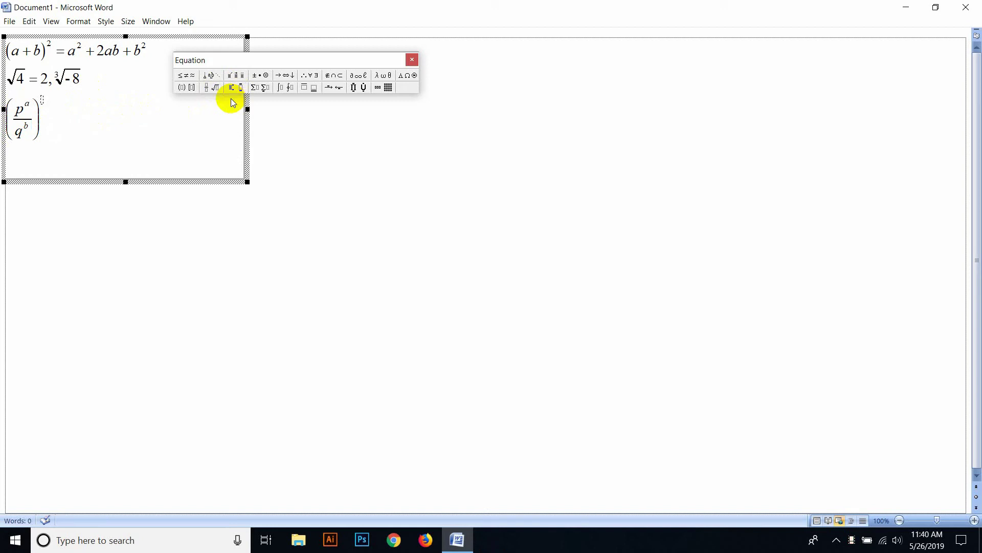
type("a")
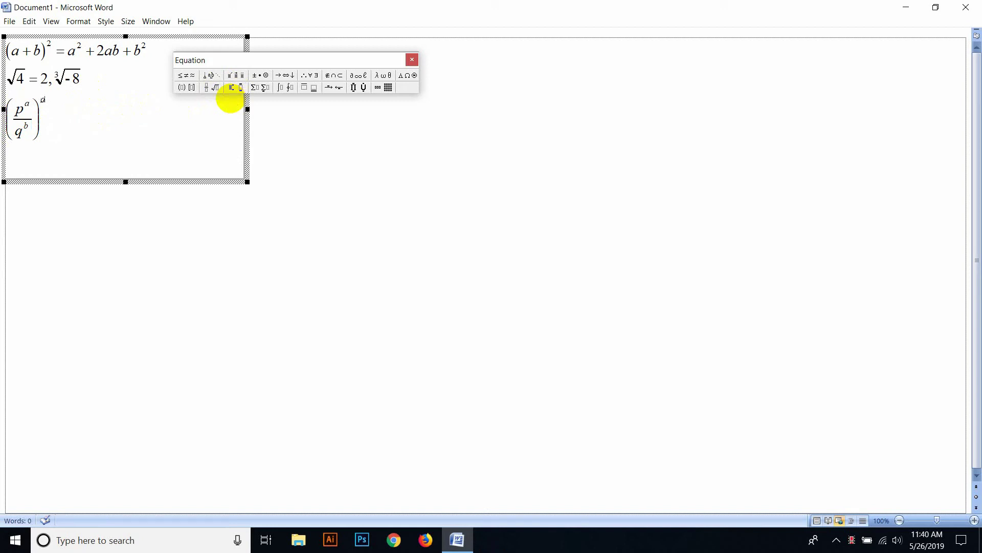
left_click(237, 92)
left_click(231, 99)
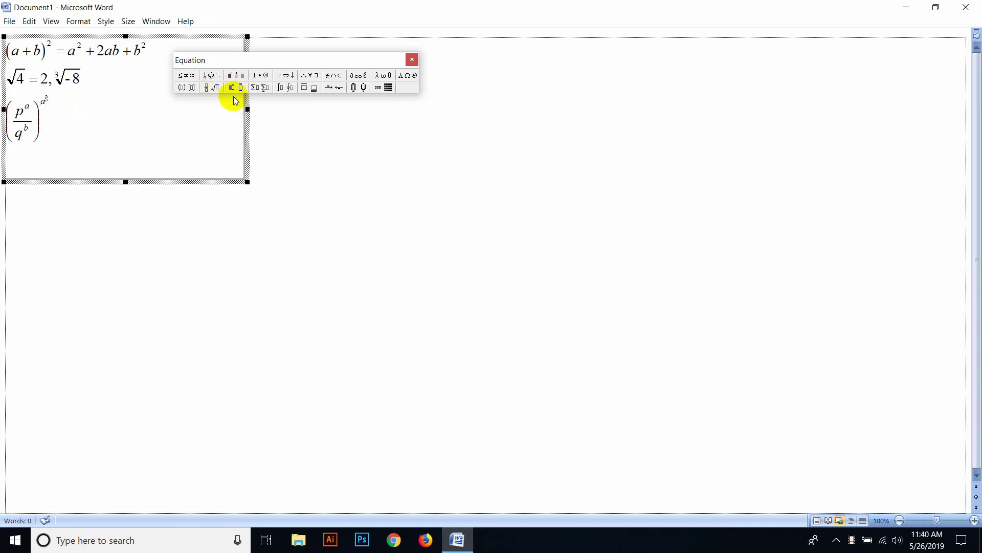
type("2")
key("Right")
type("+ab+b")
left_click(234, 88)
left_click(234, 99)
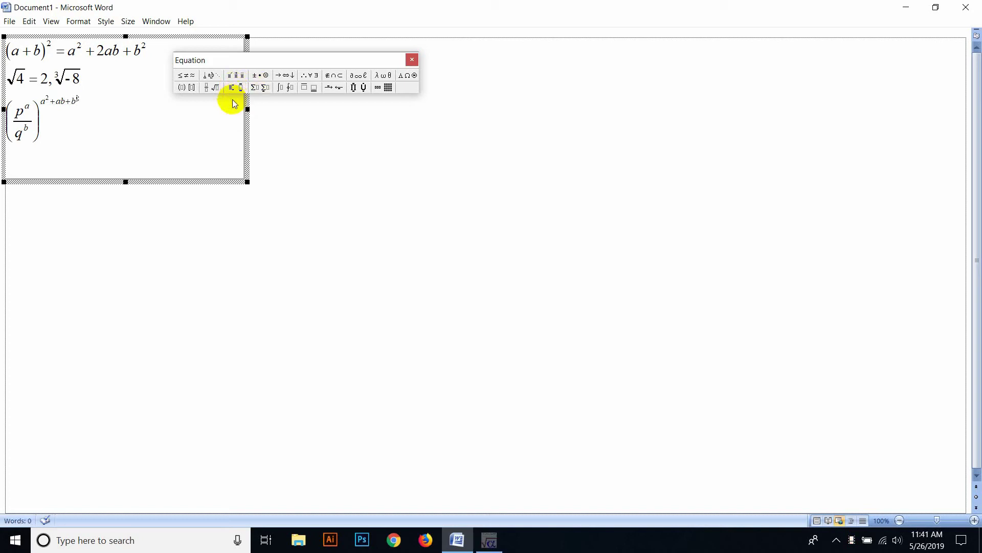
type("2")
key("Tab")
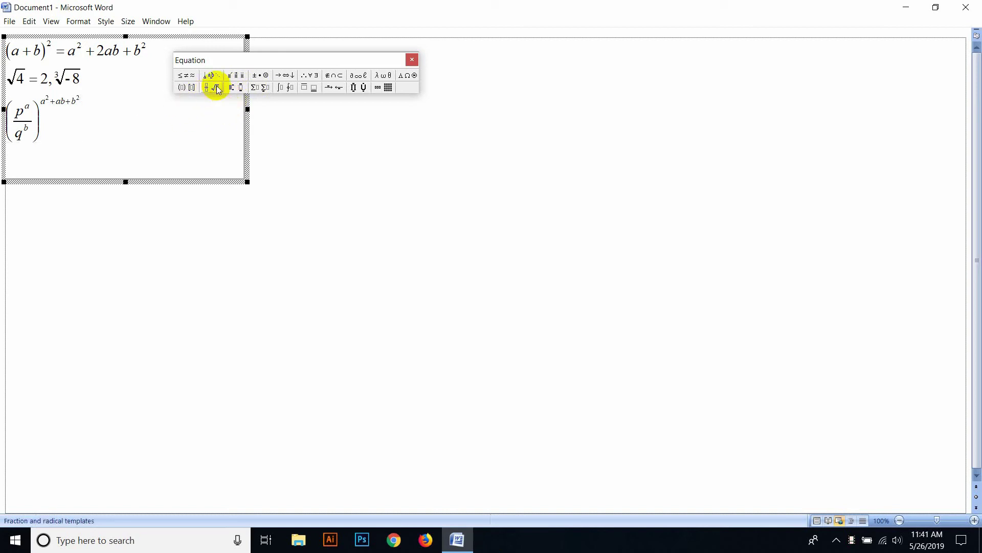
left_click(259, 75)
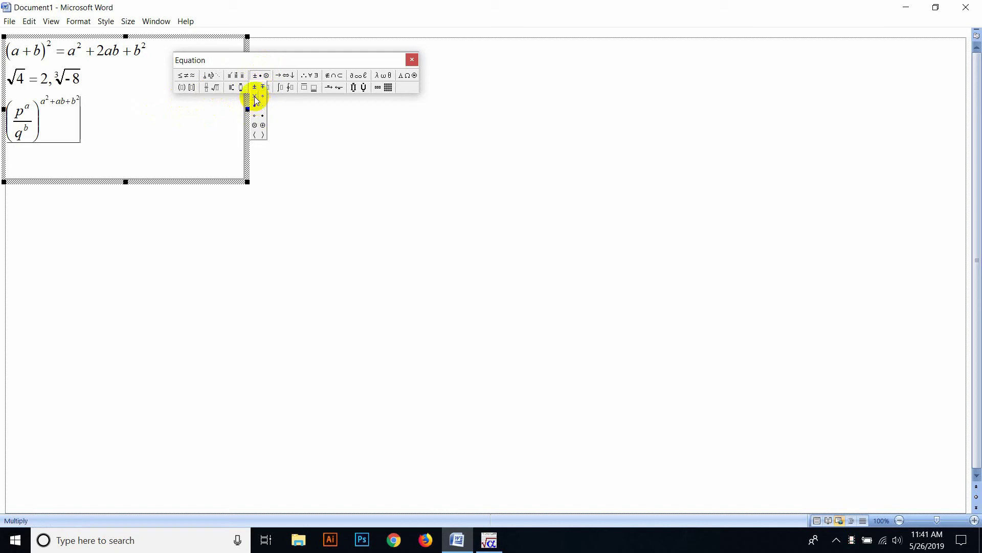
left_click(255, 100)
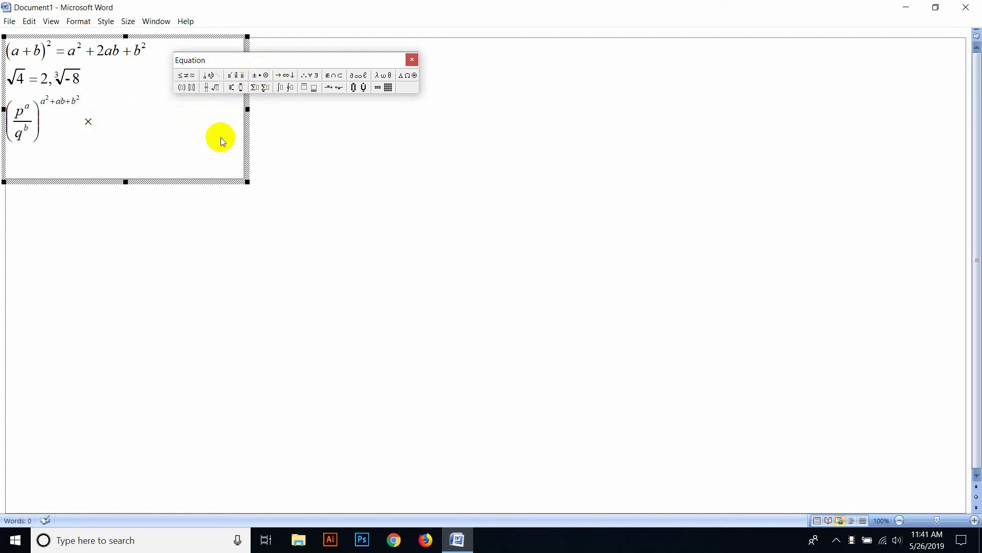
- Start a new line with a summation running from i=1 to k
key("Return")
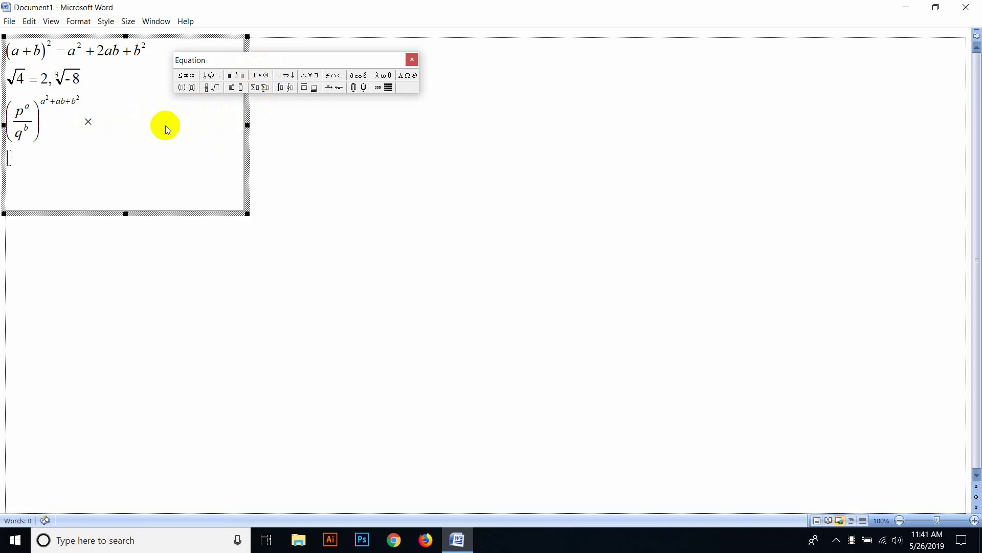
left_click(259, 88)
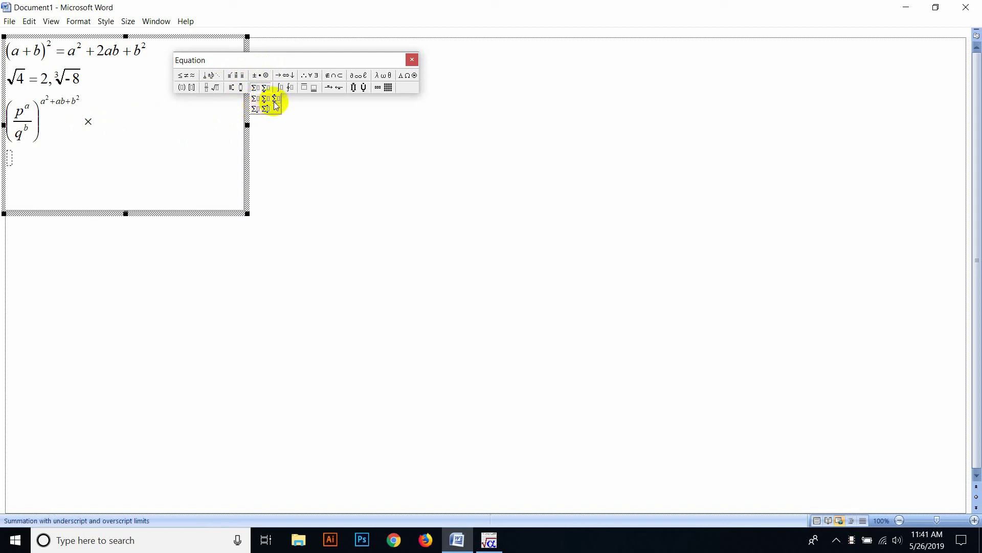
left_click(275, 101)
left_click(14, 156)
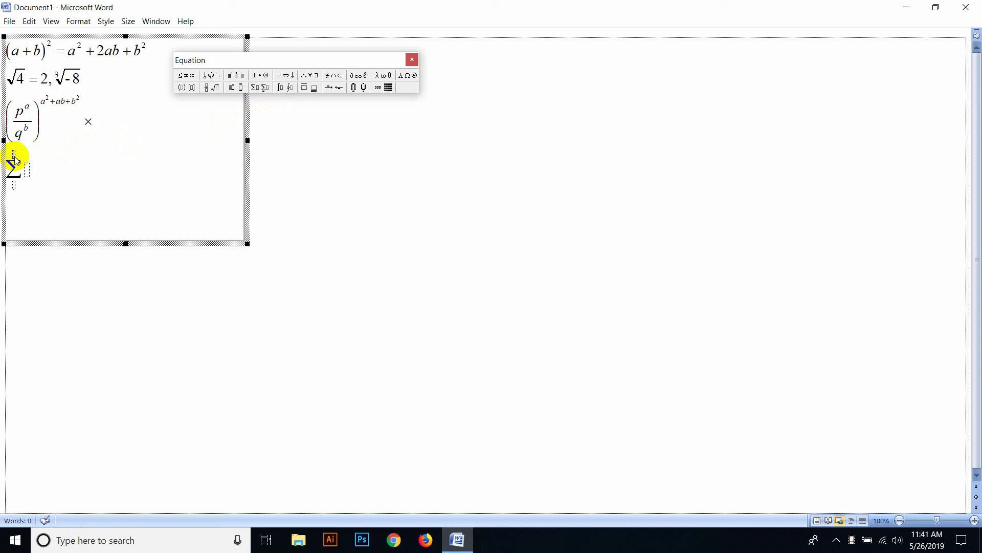
type("k")
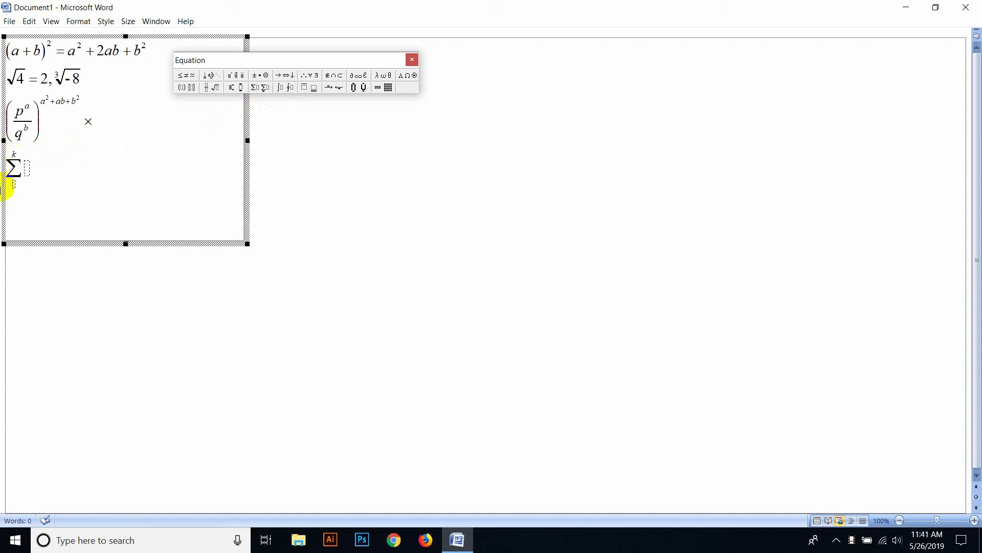
left_click(14, 184)
type("i=1")
left_click(27, 168)
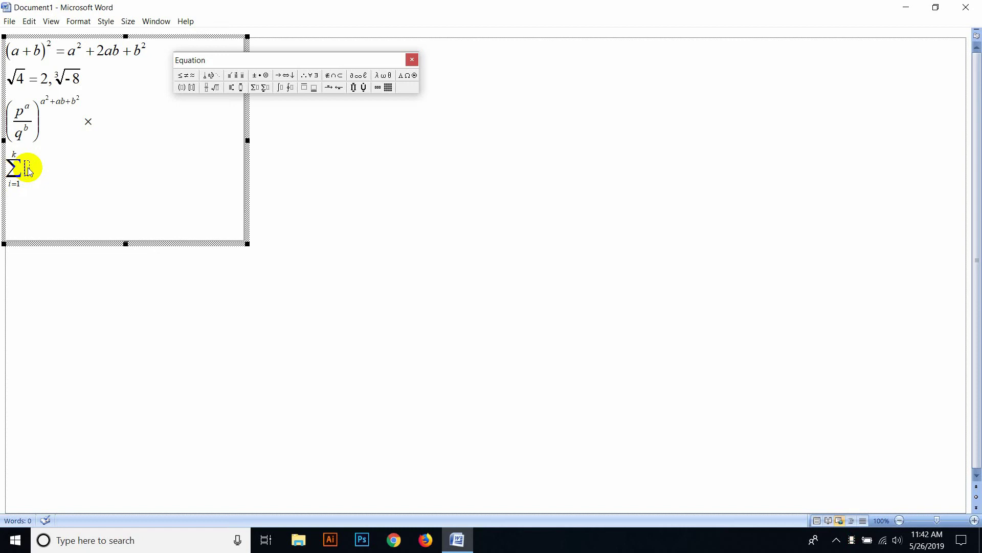
- Fill the summation body with fᵢuᵢ² using subscript and superscript templates
type("f")
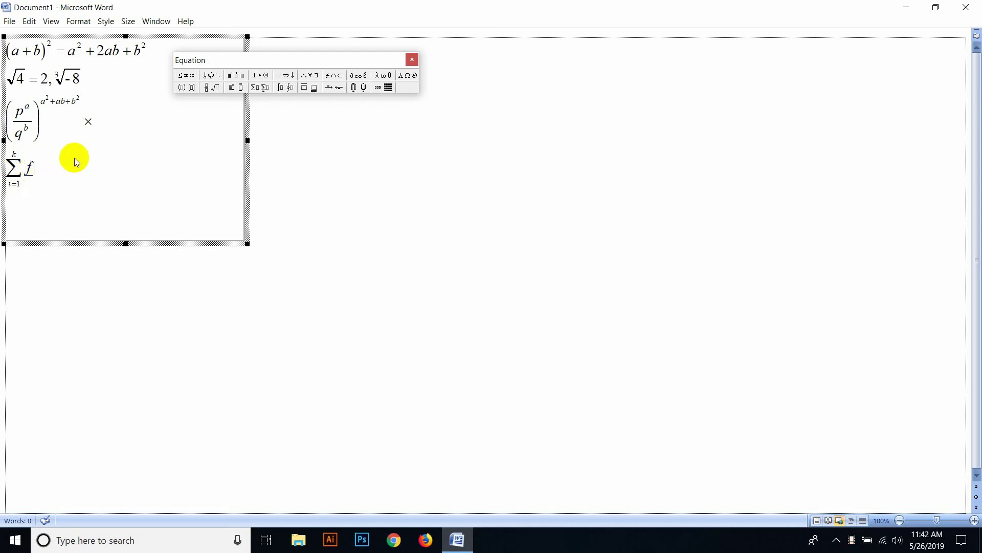
left_click(233, 88)
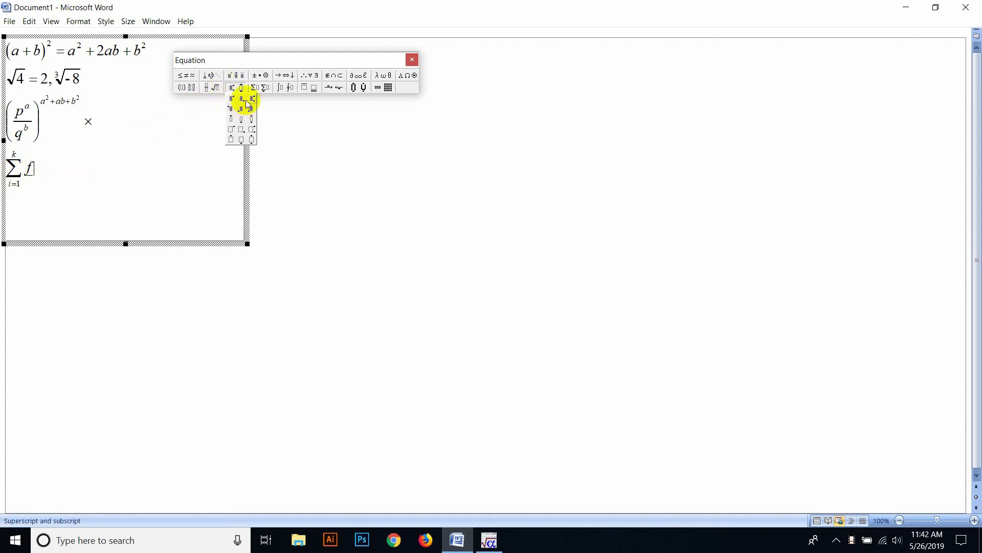
left_click(241, 99)
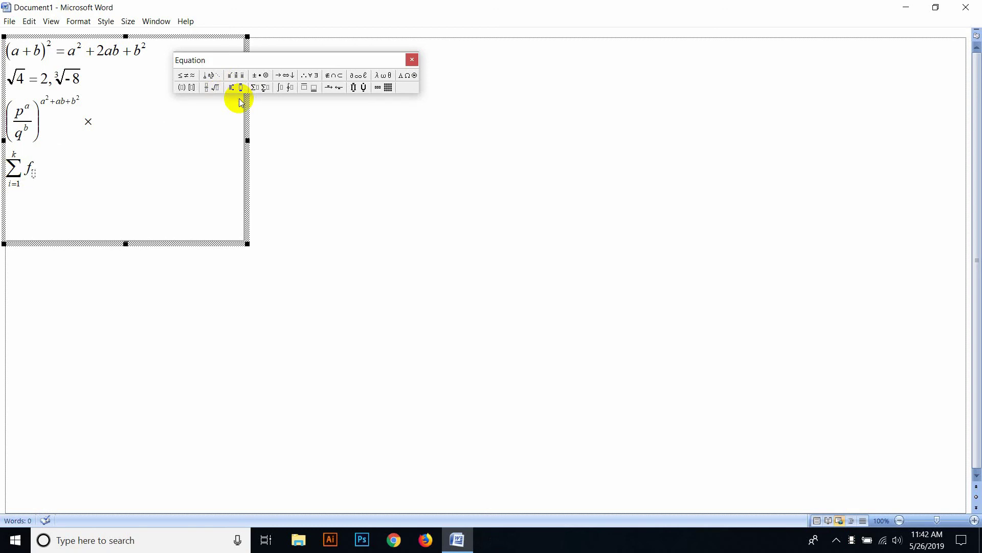
type("i")
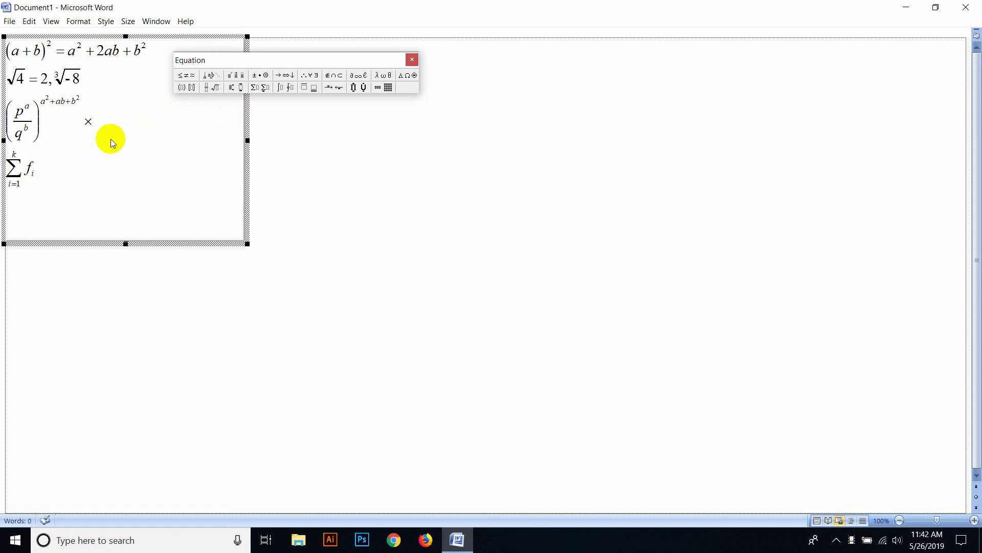
type("u")
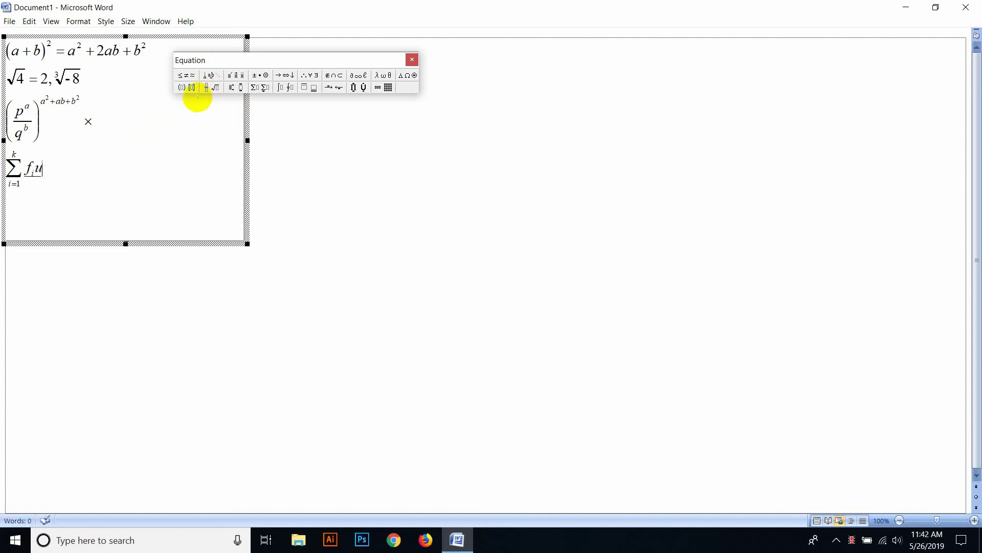
left_click(238, 91)
left_click(251, 99)
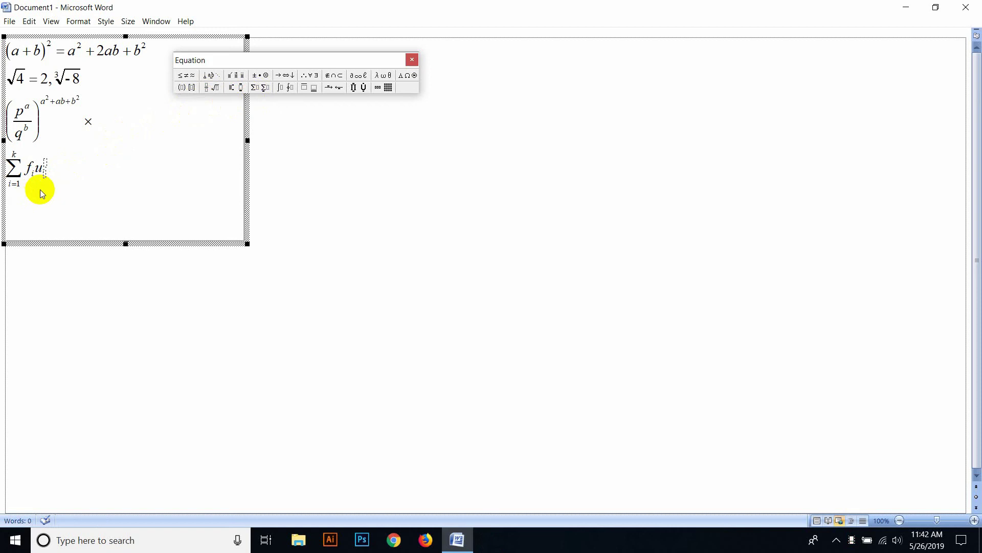
type("i^2")
left_click(45, 174)
type("i")
- Make the whole summation the numerator of a full-size fraction over n, then start an empty line below
left_click_drag(53, 169, 40, 170)
key("shift+Home")
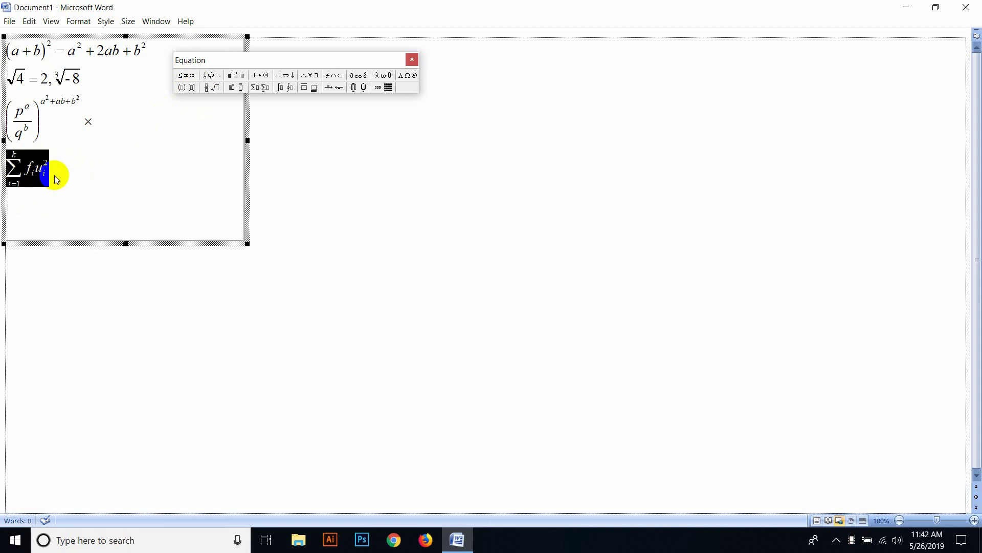
left_click(206, 87)
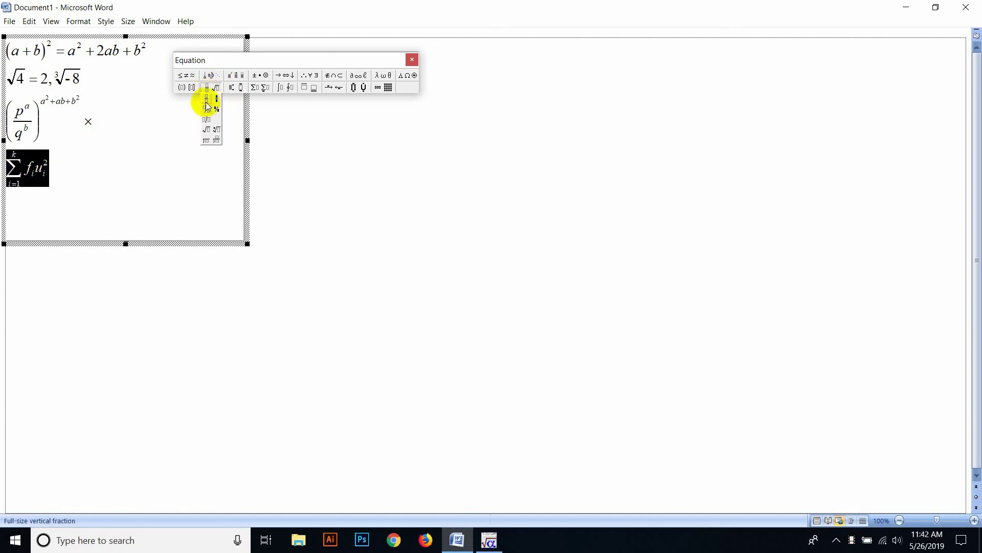
left_click(207, 106)
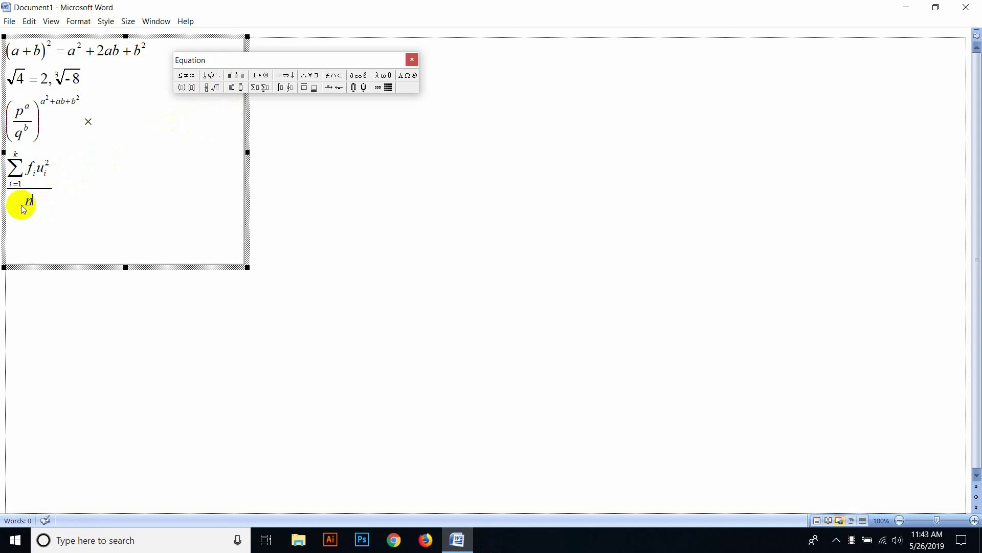
key("Tab")
key("Return")
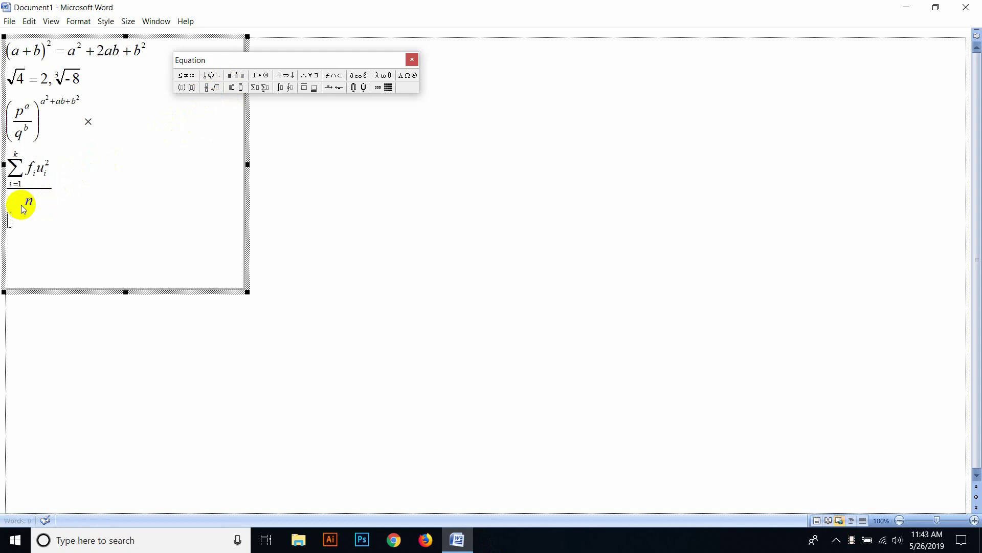
left_click(306, 88)
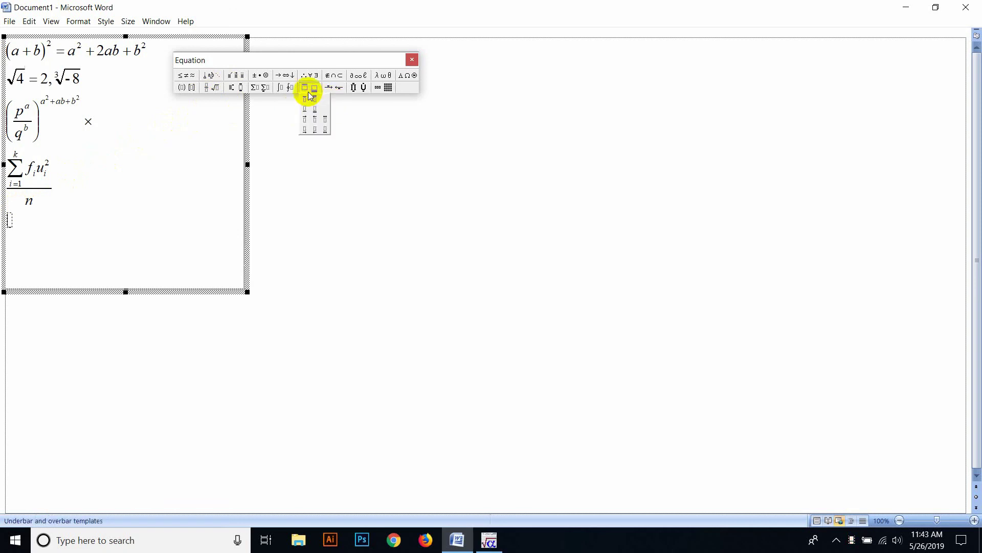
- Write tryhr under a right-arrow over-bar, followed by rt7uy under a plain overbar
left_click(305, 127)
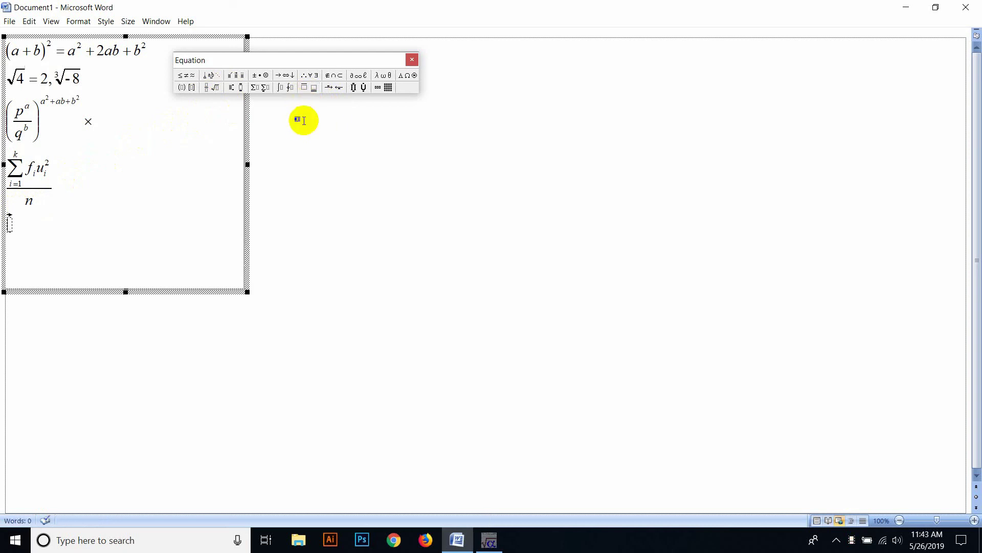
type("tryhr")
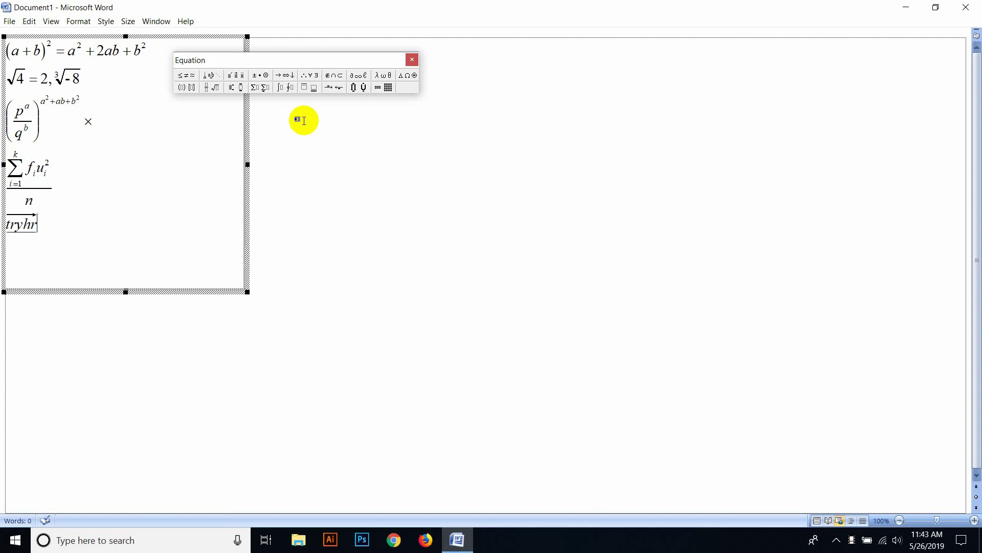
left_click(305, 88)
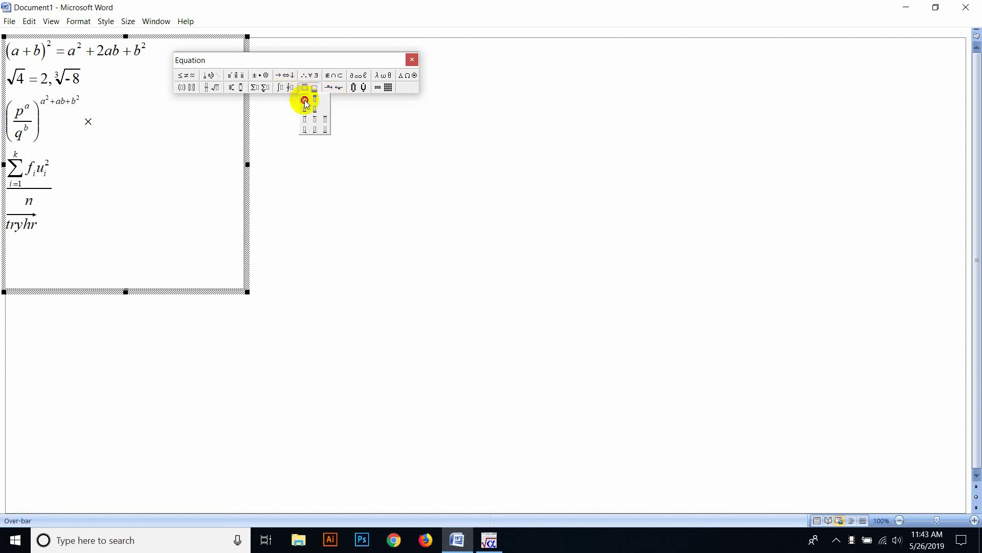
left_click(304, 98)
type("rt7uy")
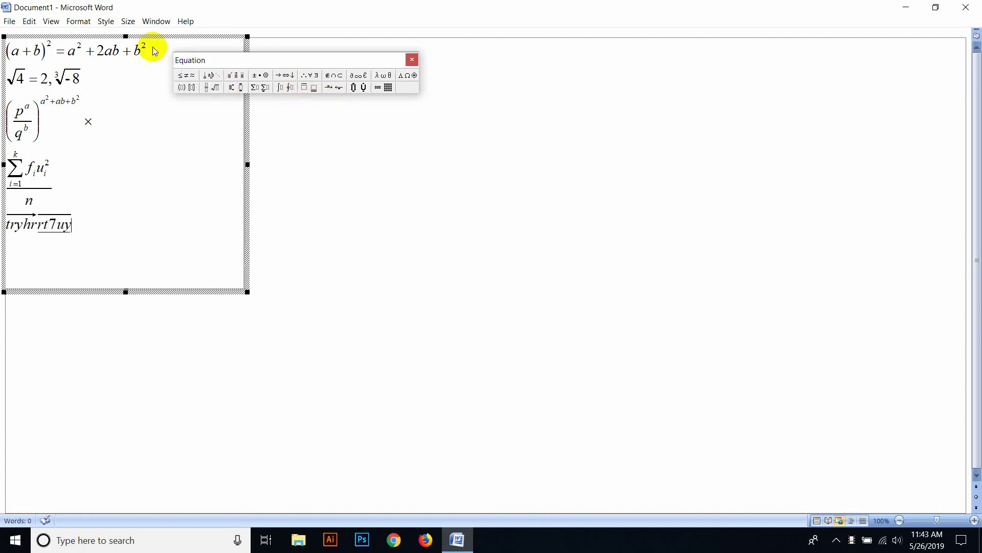
- Switch the equation entry style to Text
left_click(107, 28)
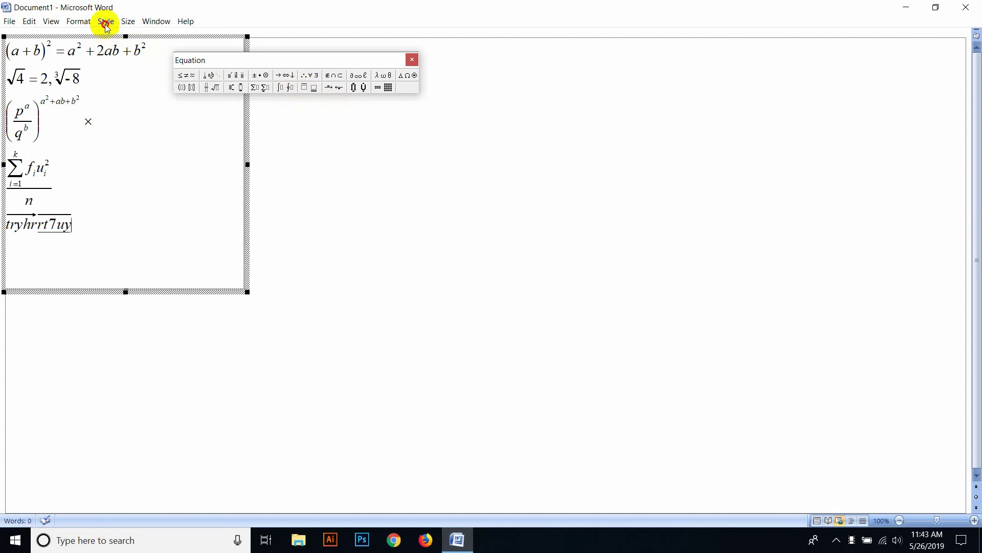
left_click(108, 48)
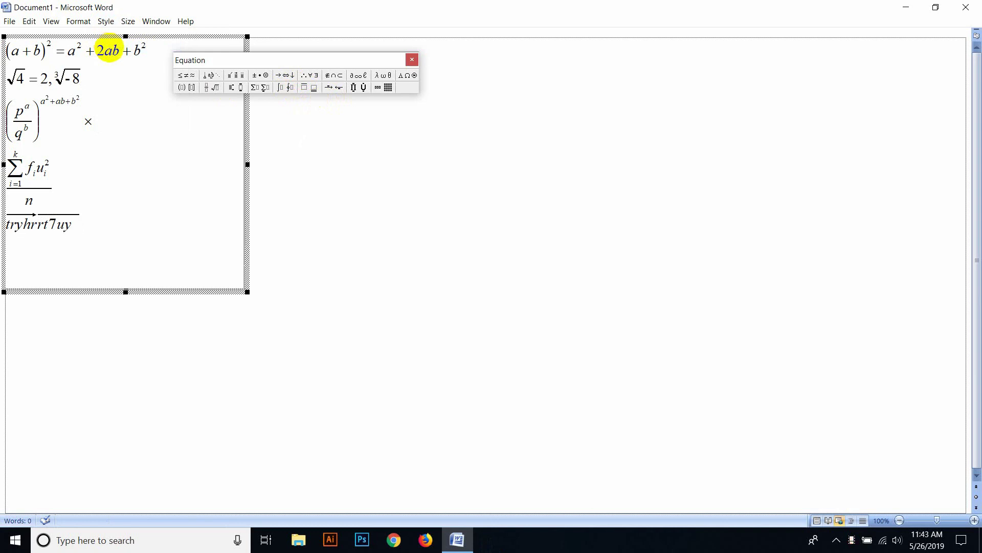
left_click(108, 49)
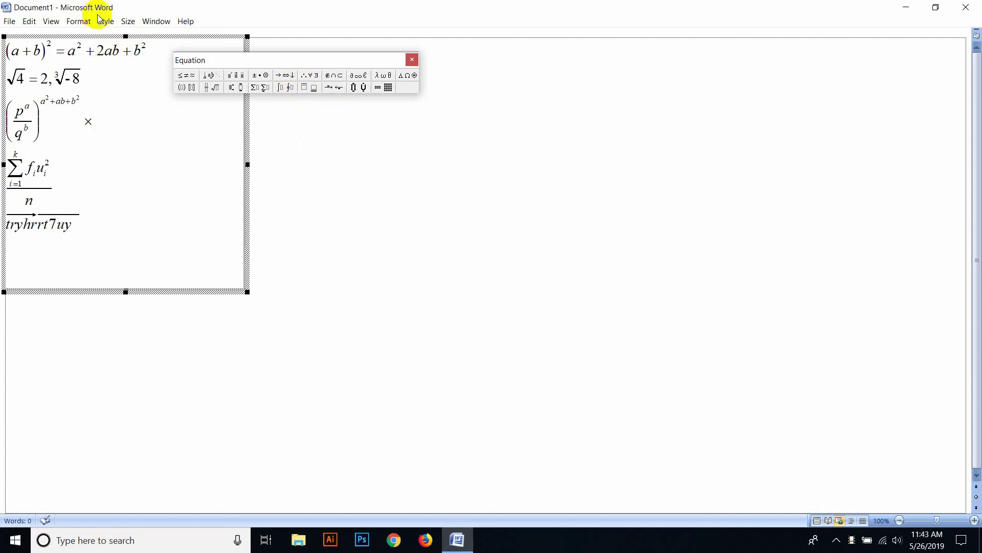
- In Text style, insert a 2-row, 1-column matrix holding yuhk above tgyj
left_click(105, 22)
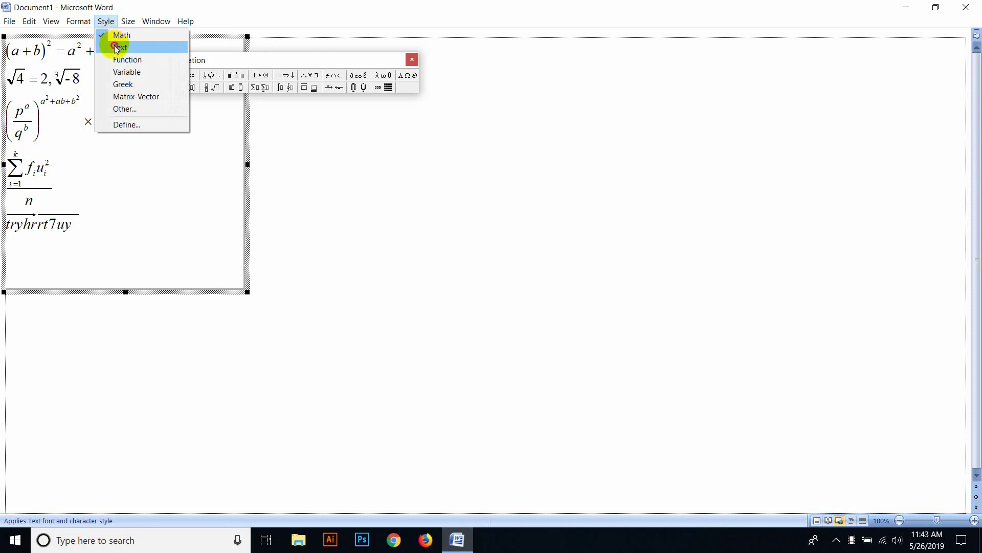
left_click(114, 46)
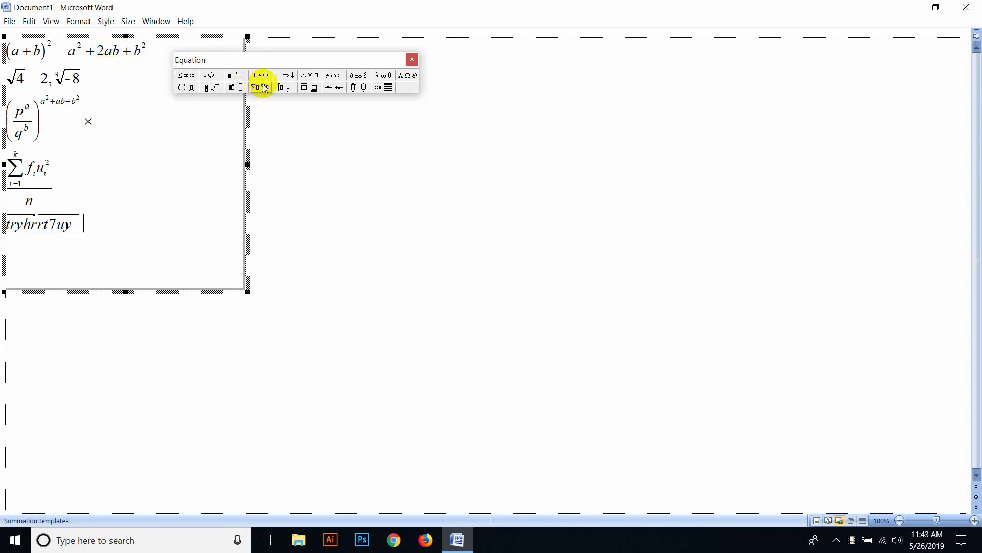
left_click(383, 75)
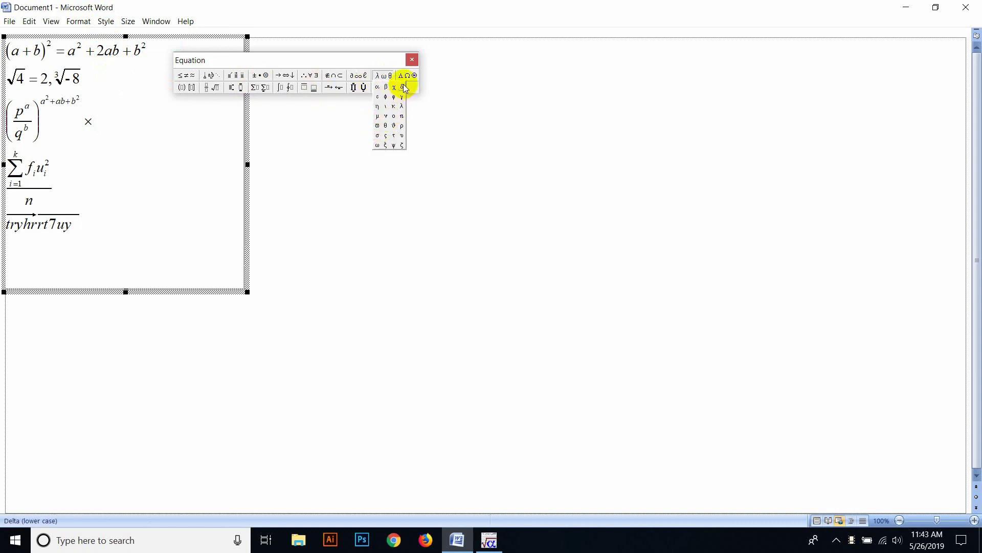
mouse_move(324, 87)
mouse_move(380, 88)
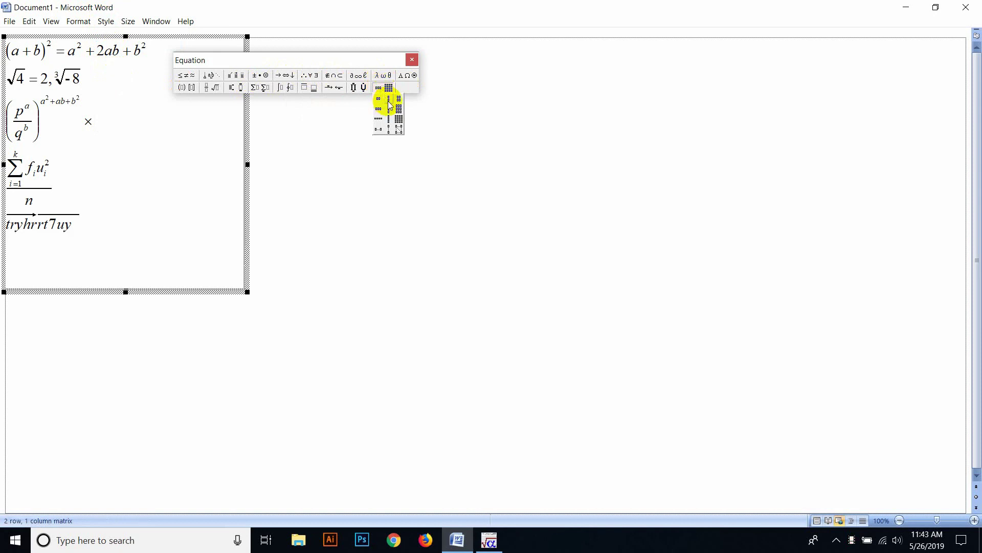
left_click(389, 102)
type("yuhk")
left_click(98, 245)
type("tgyi")
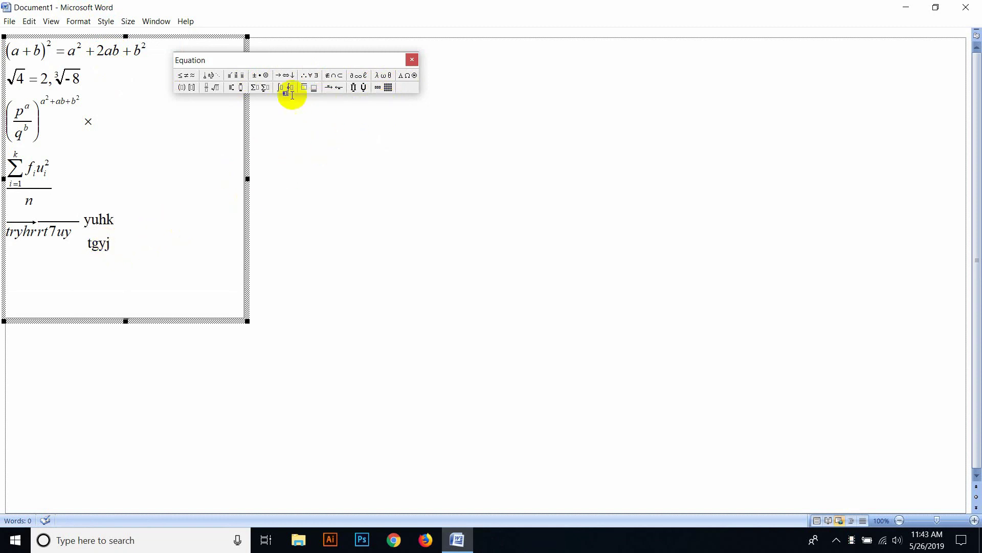
left_click(189, 76)
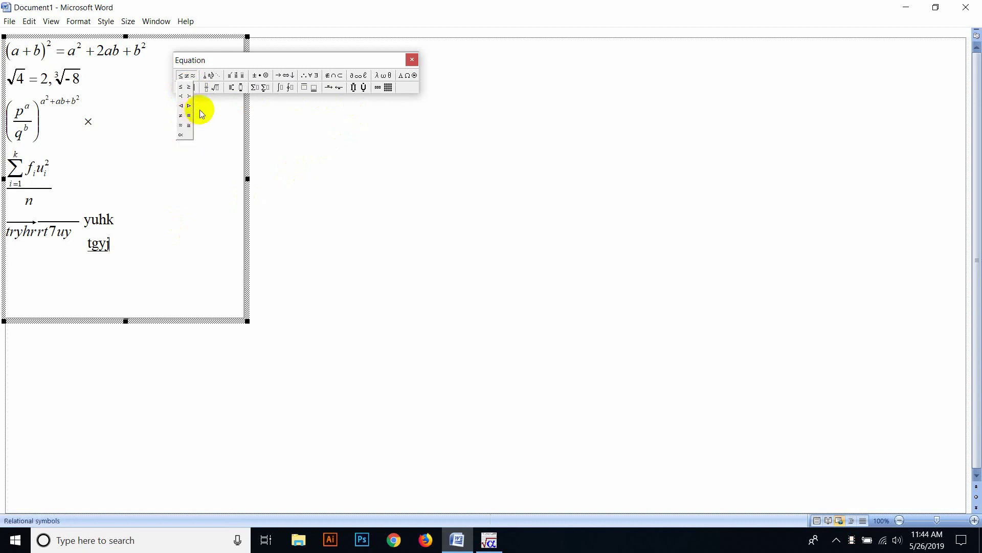
- Look through the Equation toolbar palettes, then close Equation Editor to return to the Word document
left_click(260, 77)
mouse_move(386, 78)
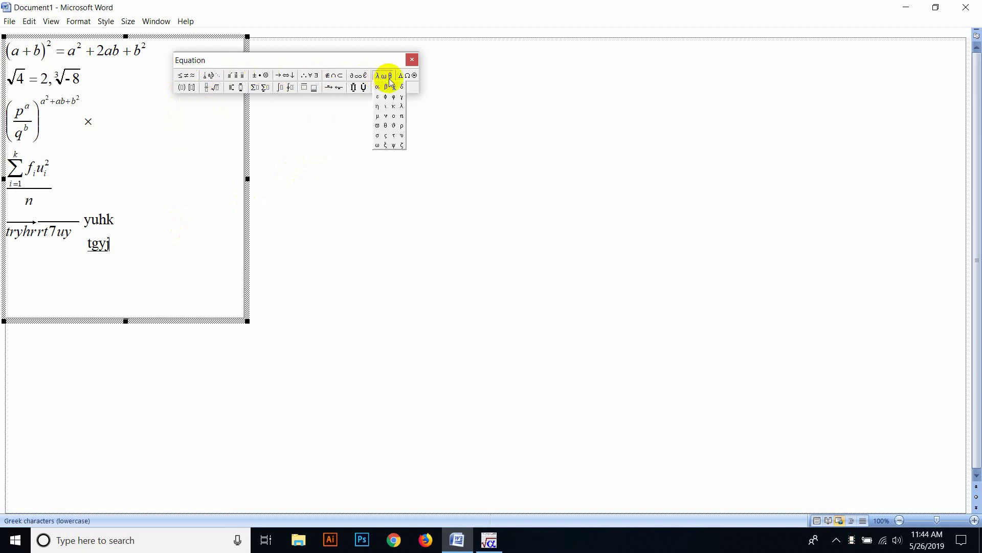
mouse_move(284, 88)
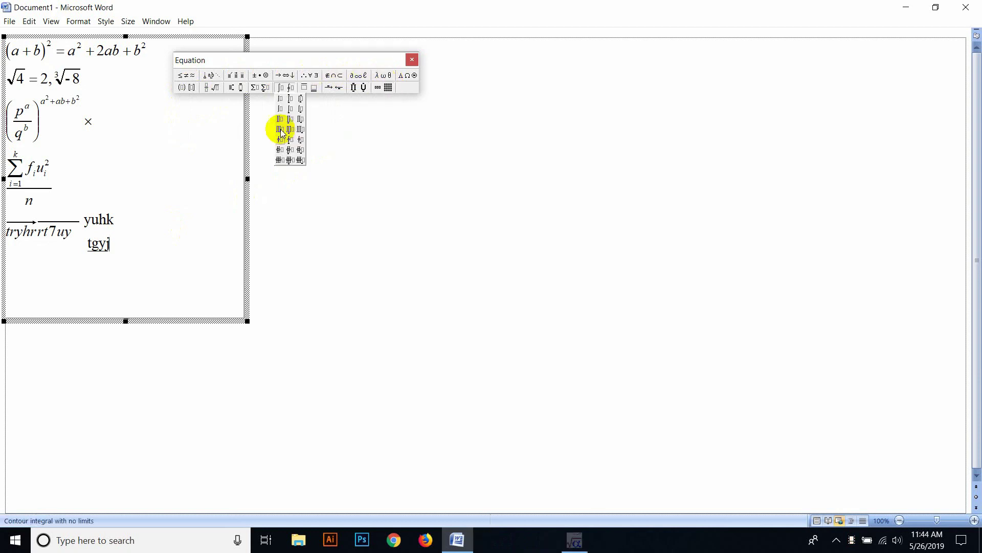
left_click(283, 263)
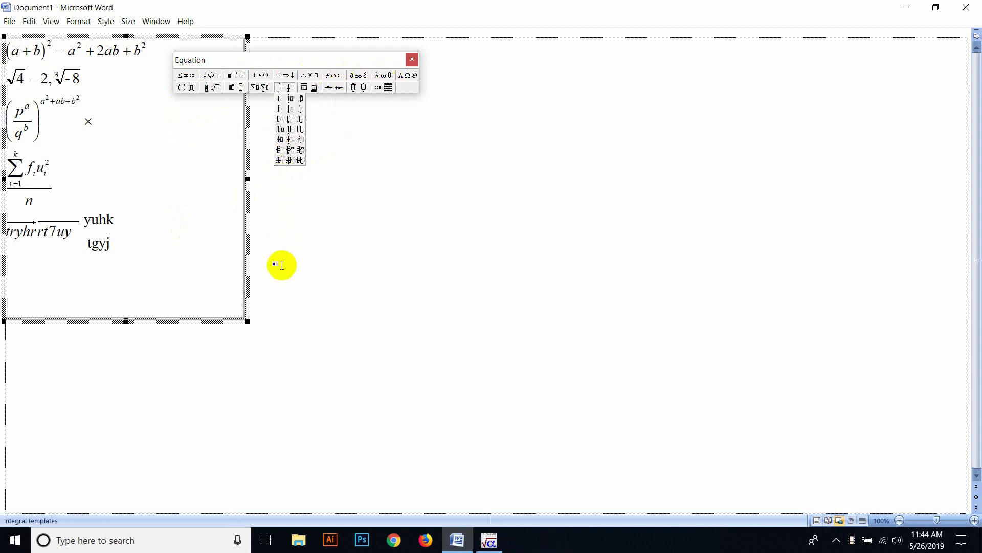